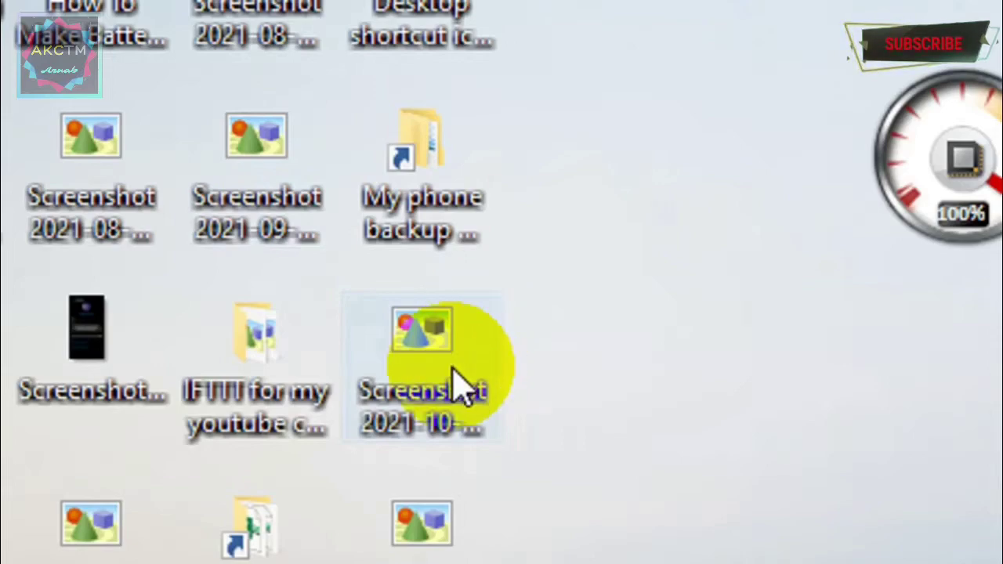
{"action": "left_click", "coordinate": [461, 386]}
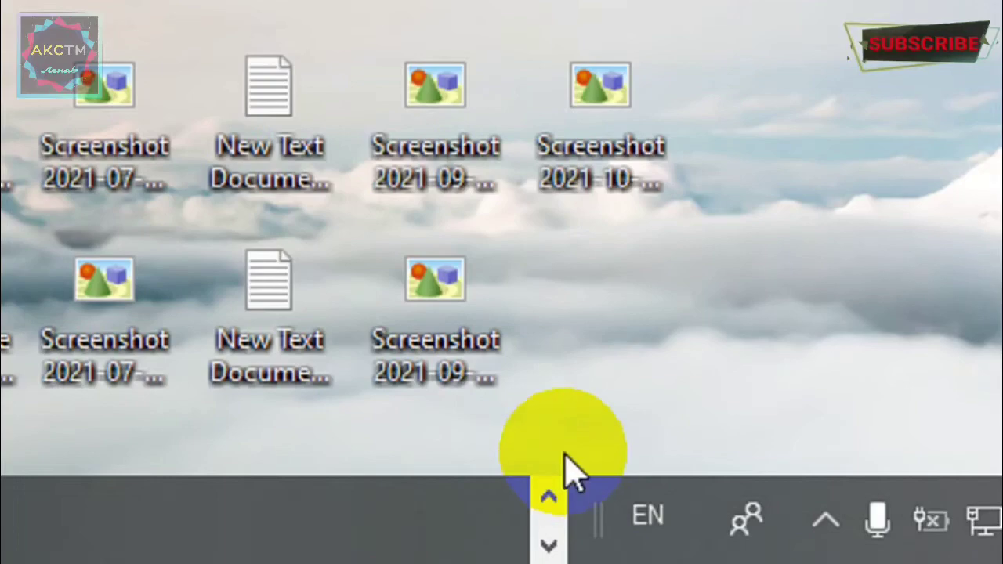
{"action": "left_click", "coordinate": [547, 517]}
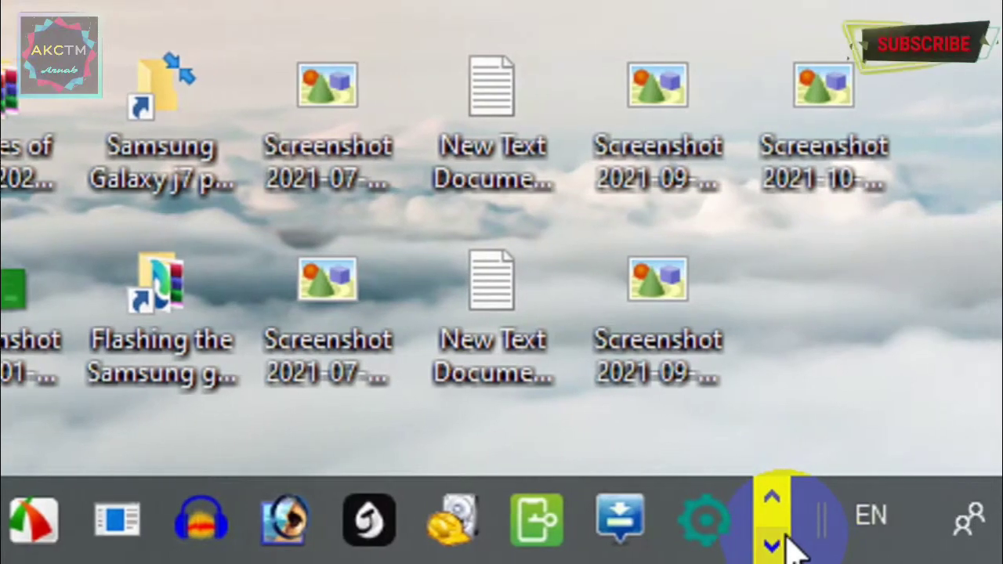
{"action": "left_click", "coordinate": [758, 546]}
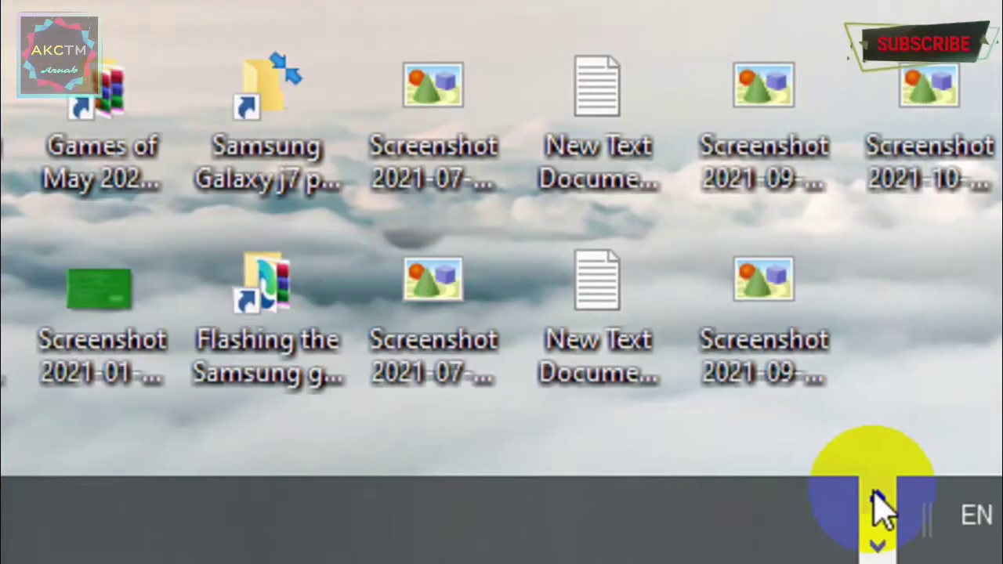
{"action": "left_click", "coordinate": [743, 497]}
{"action": "left_click", "coordinate": [814, 507]}
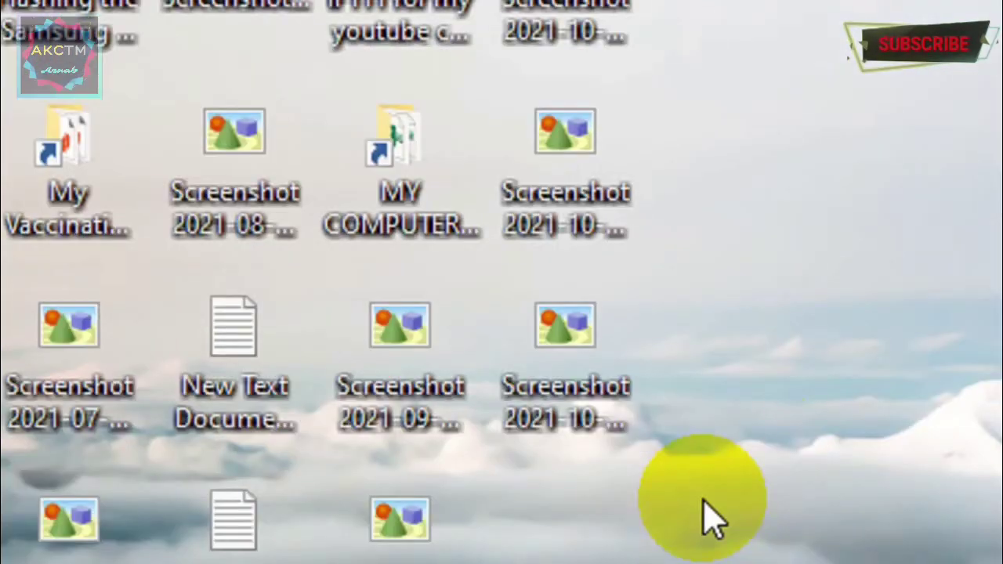
{"action": "left_click_drag", "start_coordinate": [884, 560], "coordinate": [683, 96]}
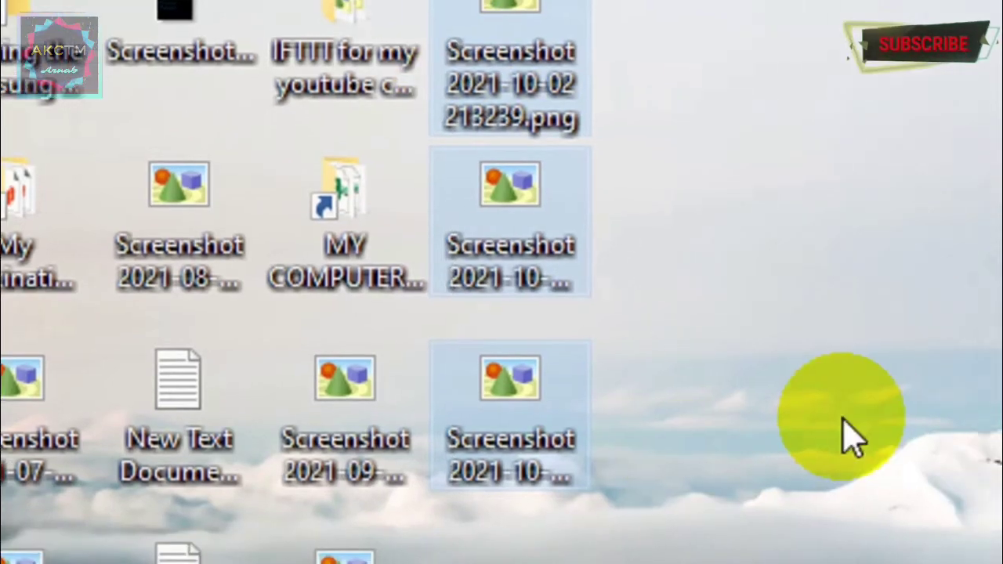
{"action": "left_click", "coordinate": [673, 78]}
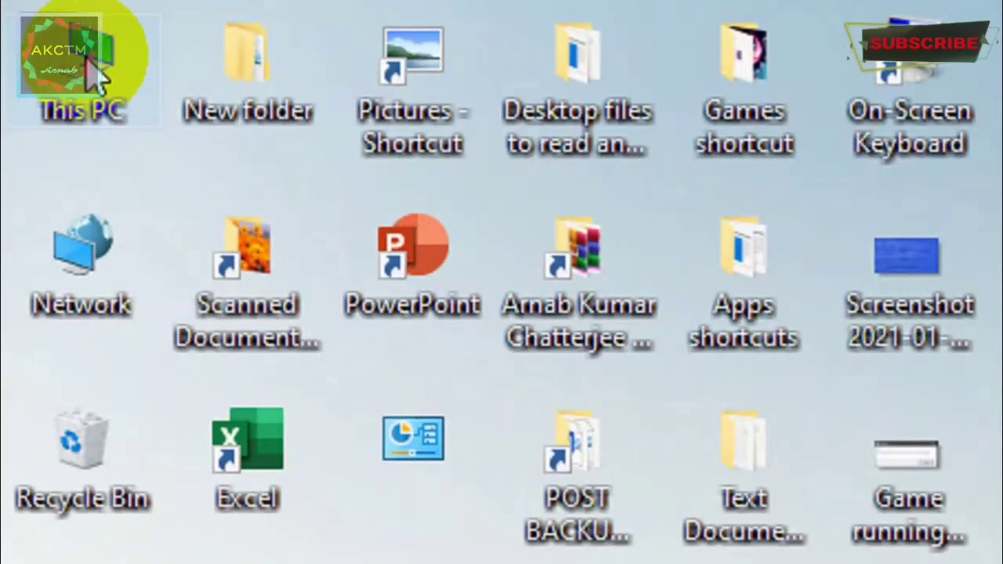
{"action": "left_click", "coordinate": [29, 19]}
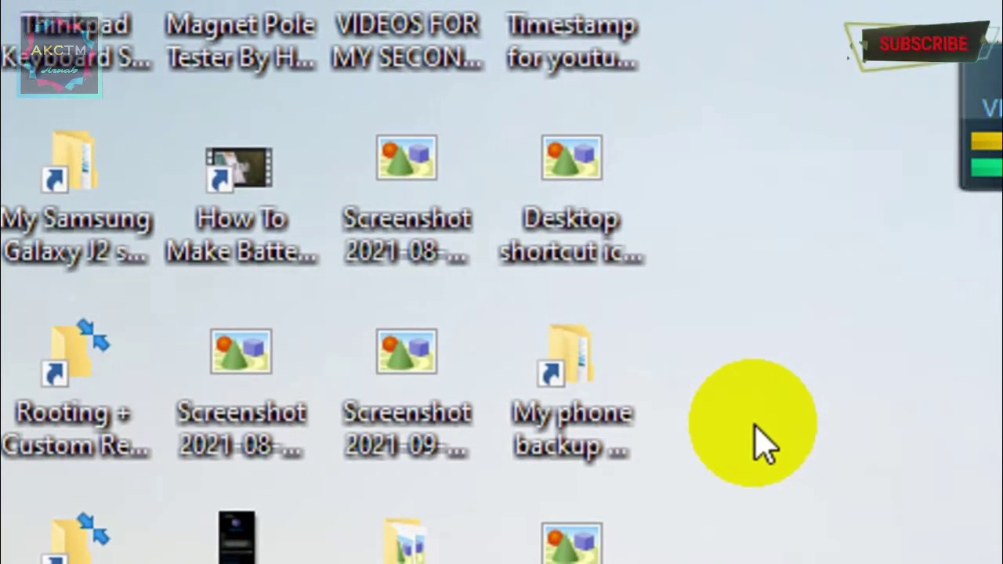
Open This PC in a maximized File Explorer window and go into the Win 10 64bit V1909 (C:) drive.
{"action": "key", "text": "super"}
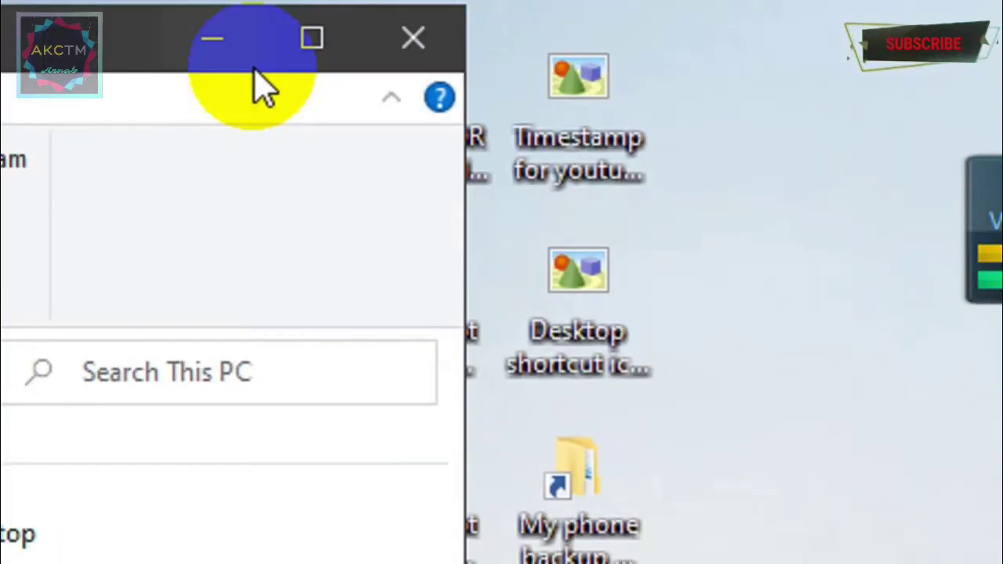
{"action": "left_click", "coordinate": [309, 103]}
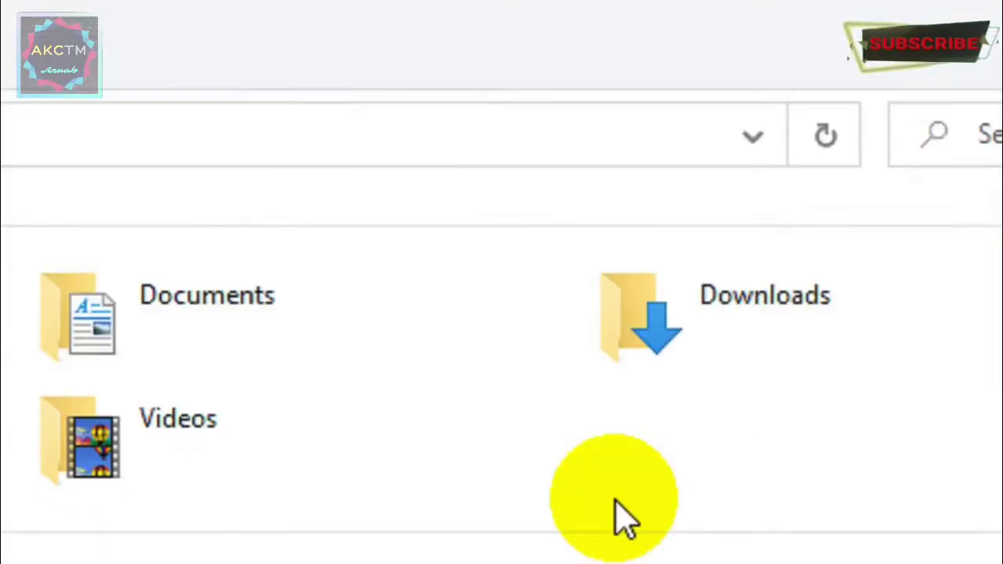
{"action": "left_click", "coordinate": [67, 426]}
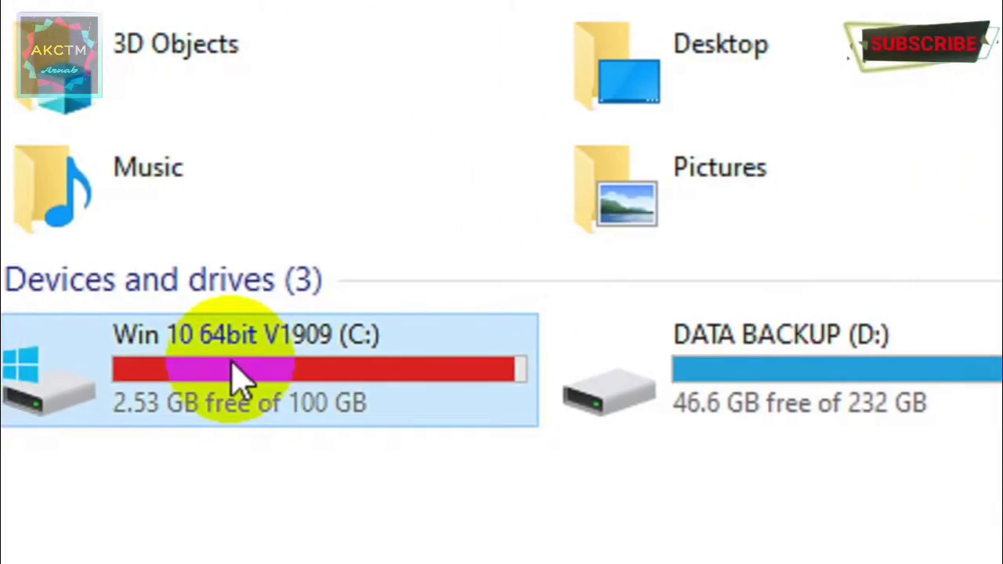
{"action": "double_click", "coordinate": [235, 369]}
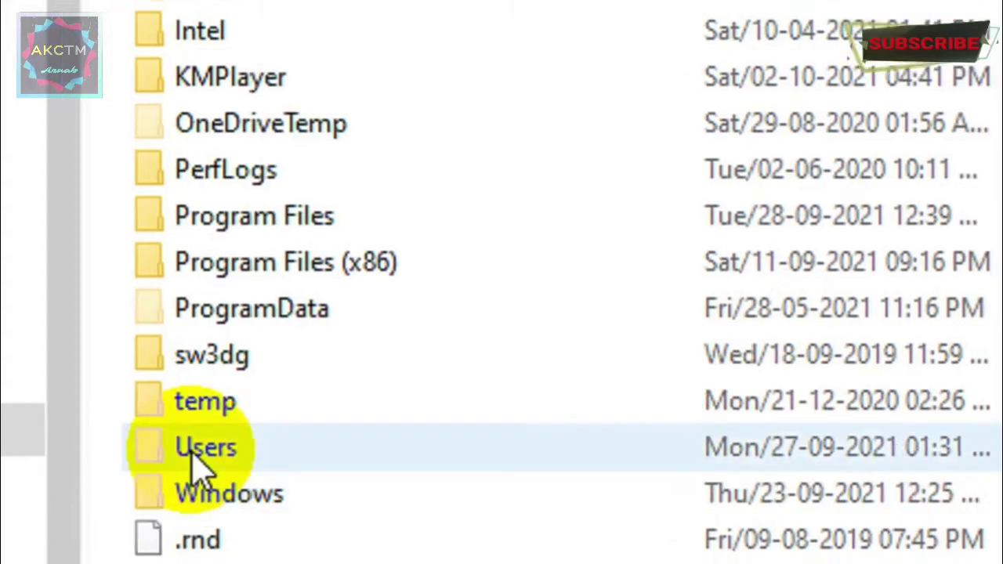
Open the Users folder on the C: drive and go into the current account's profile folder.
{"action": "left_click", "coordinate": [191, 474]}
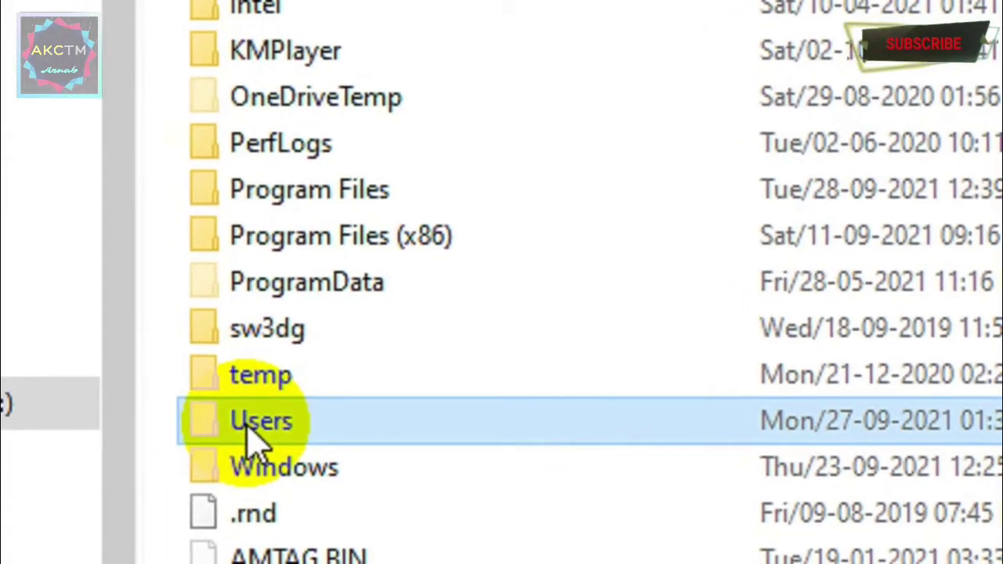
{"action": "double_click", "coordinate": [251, 429]}
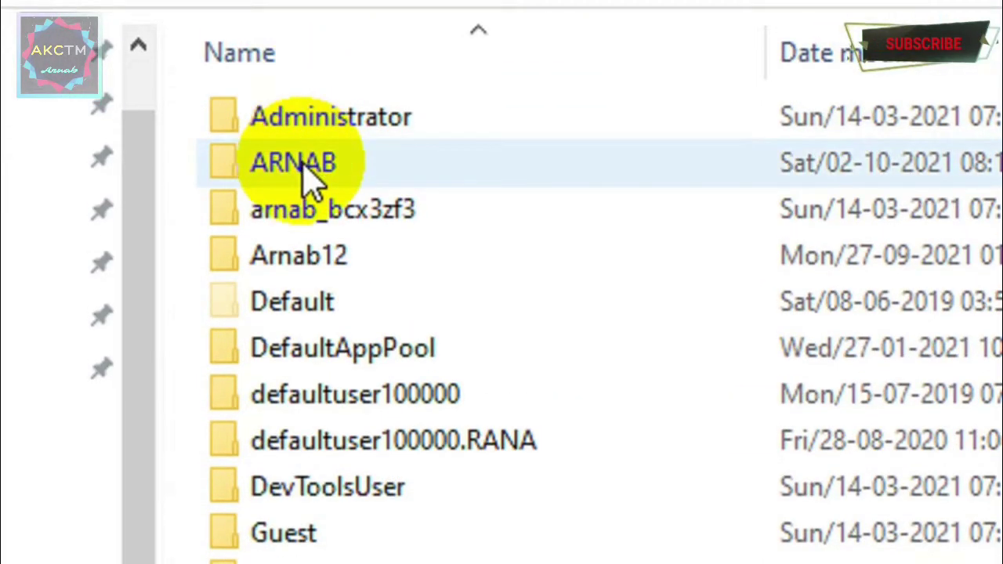
{"action": "left_click", "coordinate": [306, 163]}
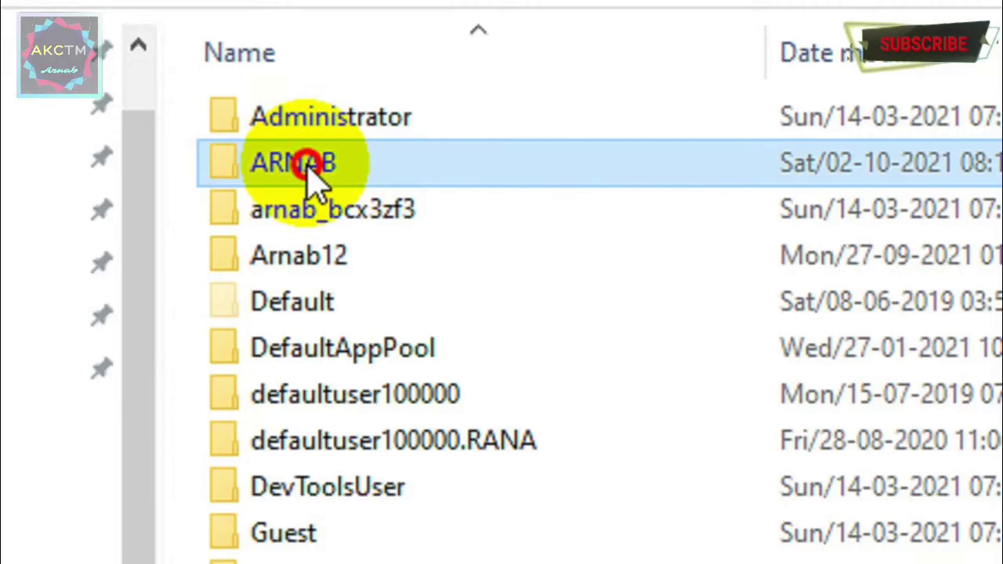
{"action": "double_click", "coordinate": [308, 165]}
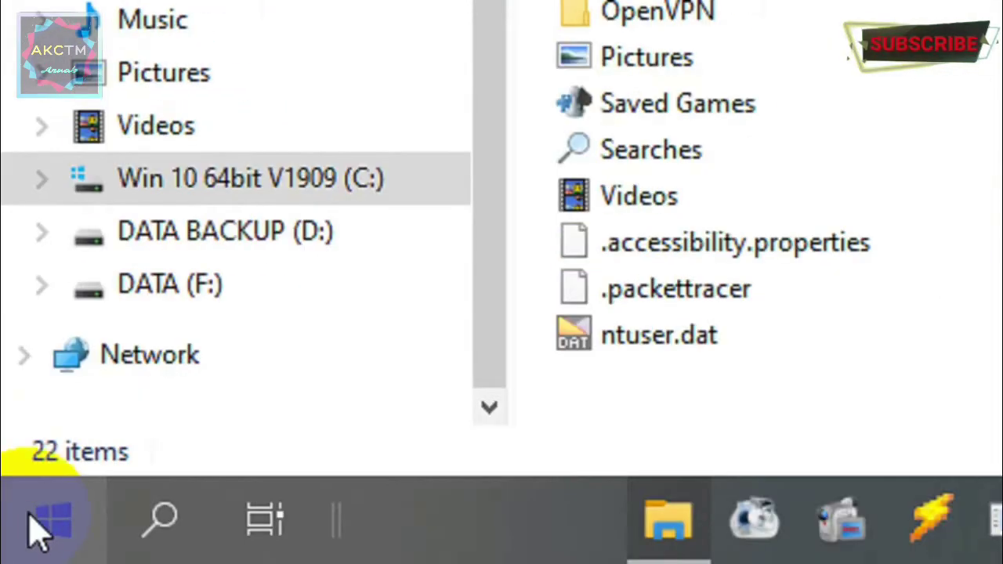
Check which account is signed in and reopen its matching profile folder from the Users folder.
{"action": "left_click", "coordinate": [39, 529]}
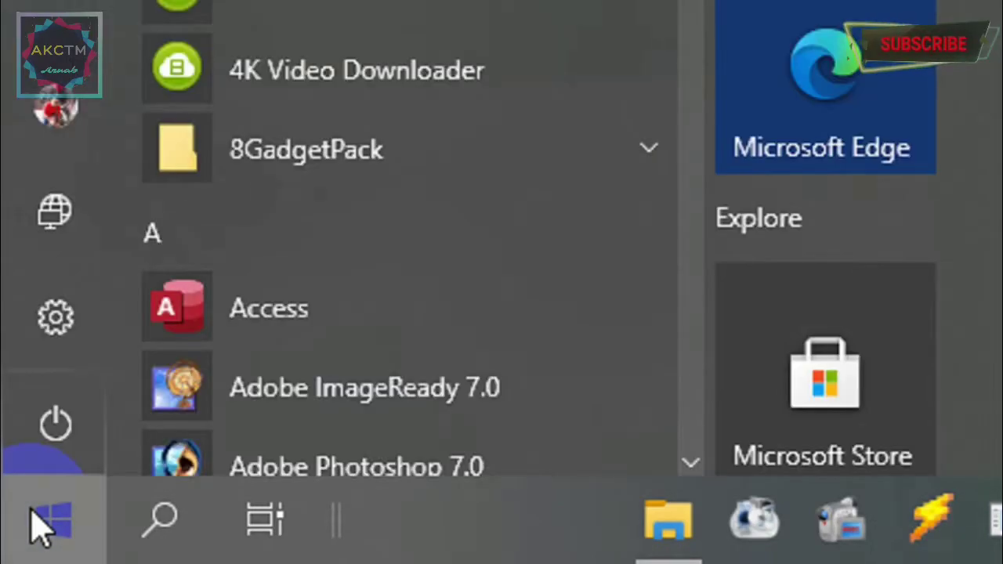
{"action": "mouse_move", "coordinate": [55, 106]}
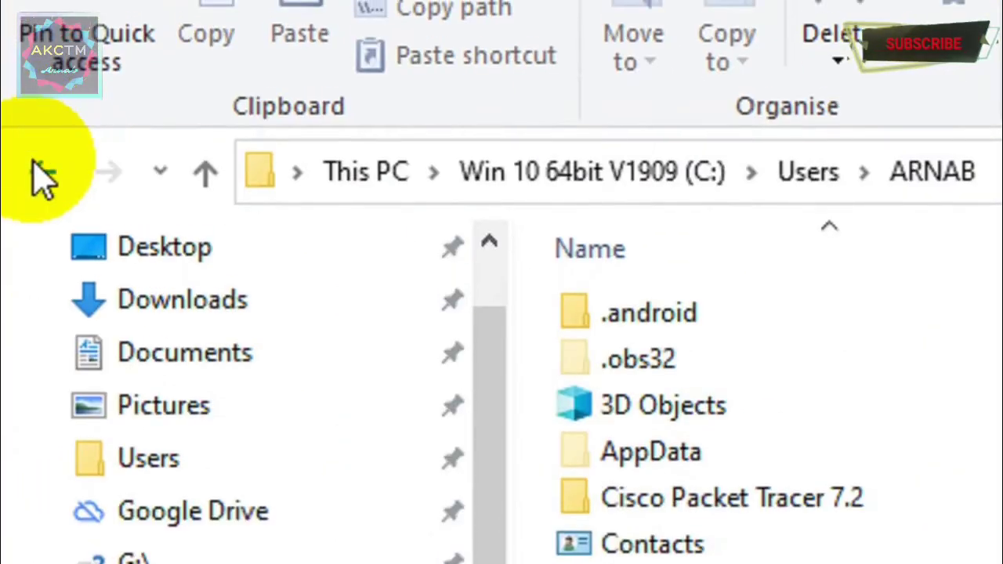
{"action": "left_click", "coordinate": [40, 171]}
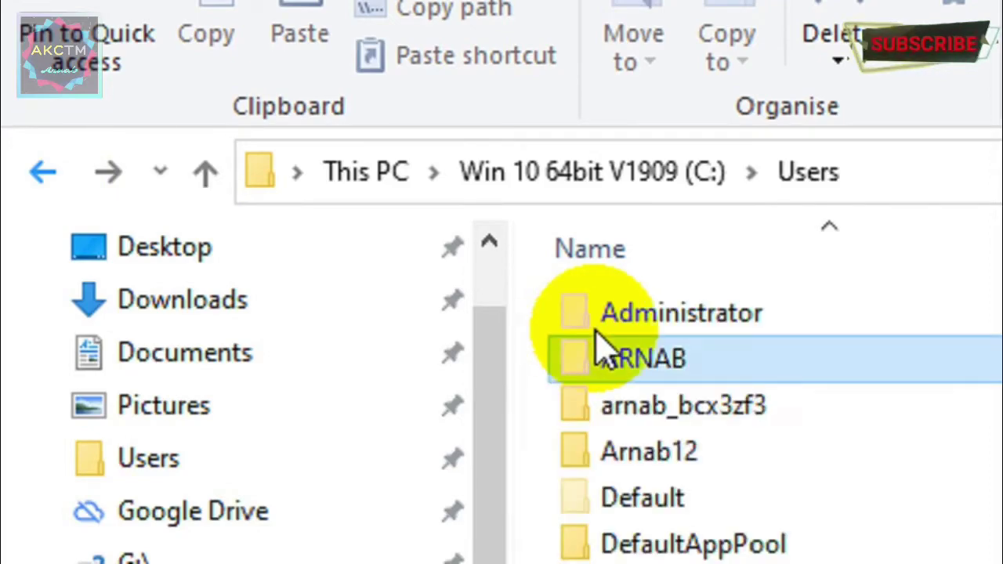
{"action": "double_click", "coordinate": [667, 374]}
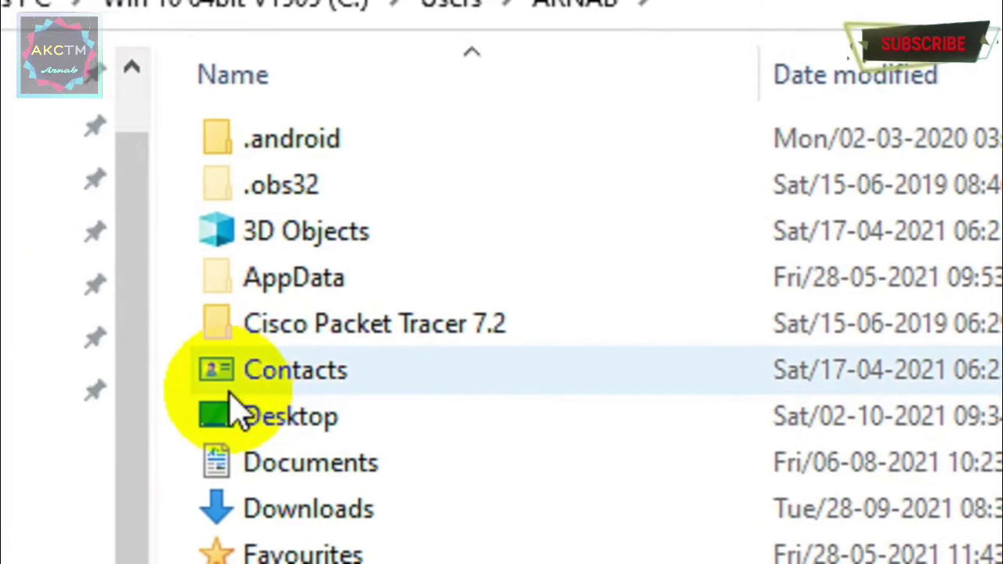
Look through the contents of the profile's Desktop folder, and return to the profile folder.
{"action": "left_click", "coordinate": [345, 423]}
{"action": "double_click", "coordinate": [340, 406]}
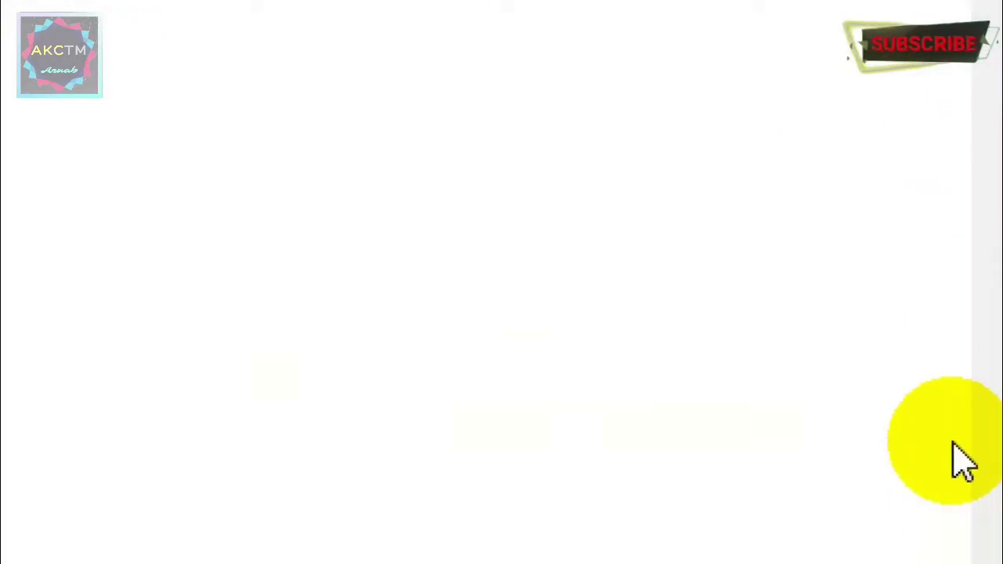
{"action": "left_click_drag", "start_coordinate": [994, 121], "coordinate": [934, 502]}
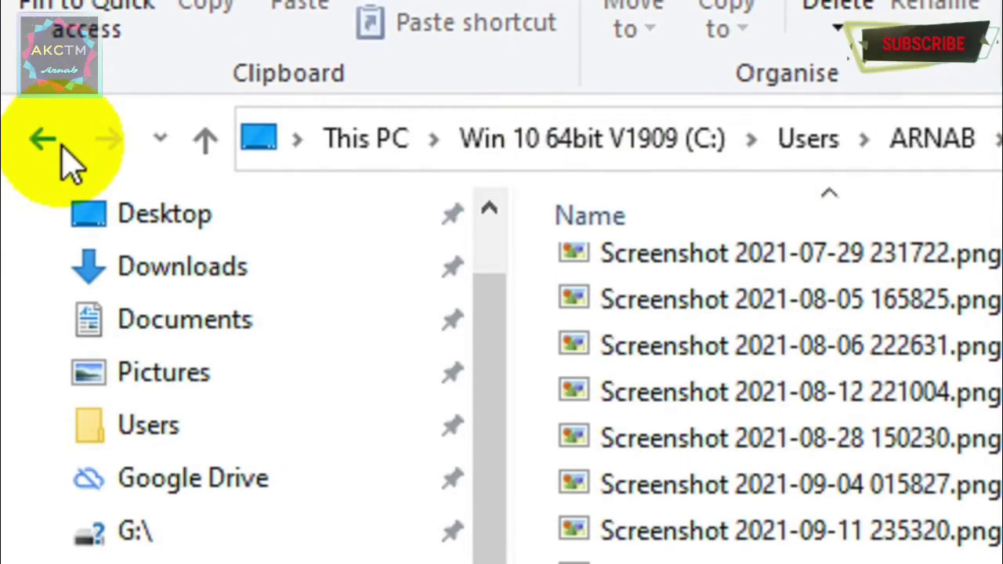
{"action": "left_click", "coordinate": [51, 145]}
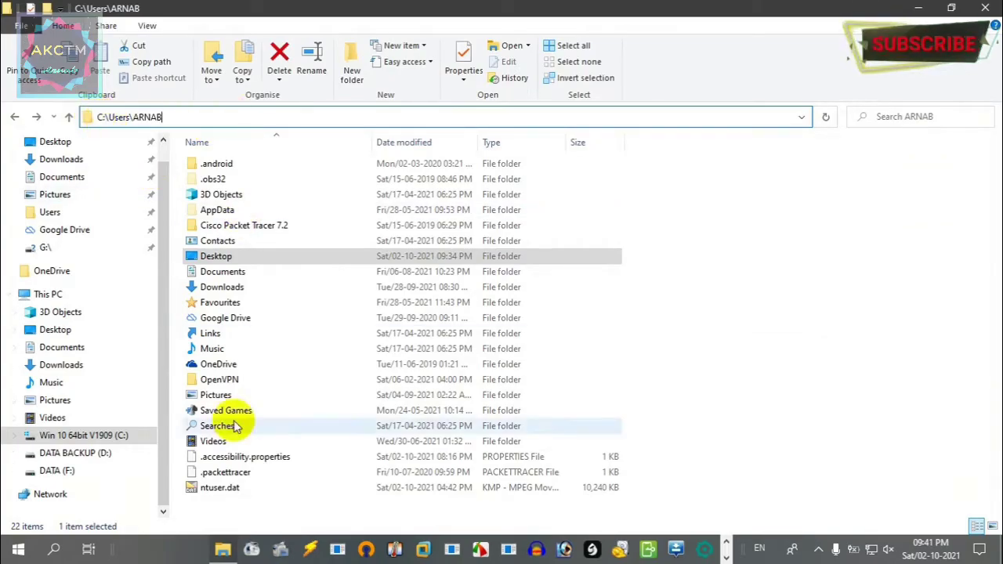
Copy the Desktop folder from the user's profile folder.
{"action": "left_click", "coordinate": [210, 261]}
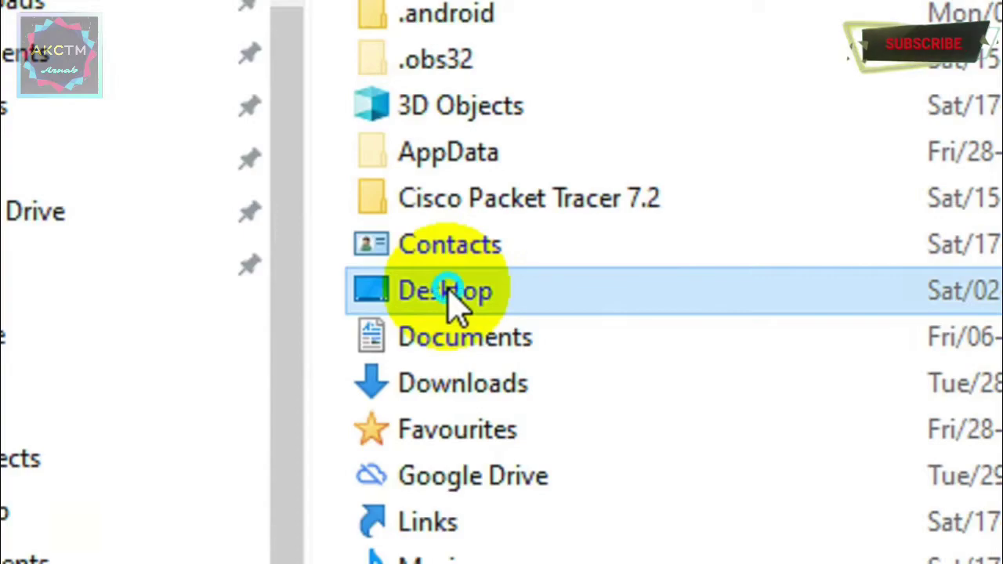
{"action": "right_click", "coordinate": [448, 289]}
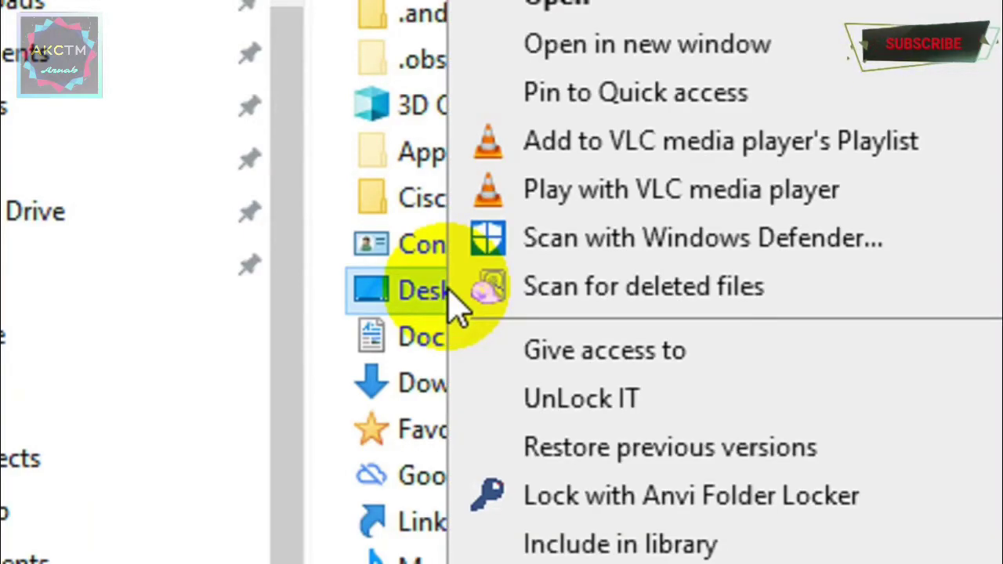
{"action": "left_click", "coordinate": [596, 445]}
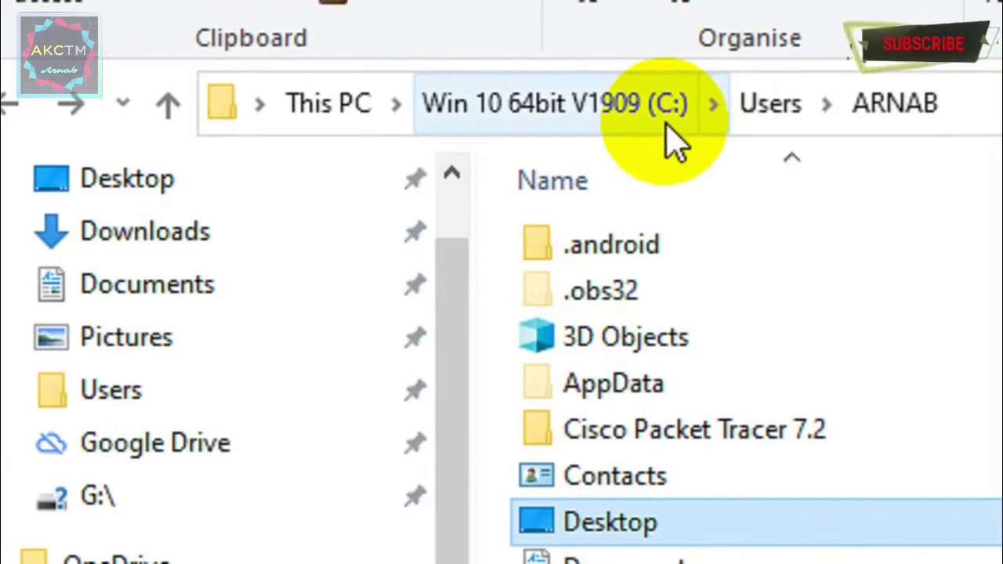
Create a folder on the DATA BACKUP (D:) drive named "Laptop profile backup of" followed by the owner's first name.
{"action": "left_click", "coordinate": [397, 132]}
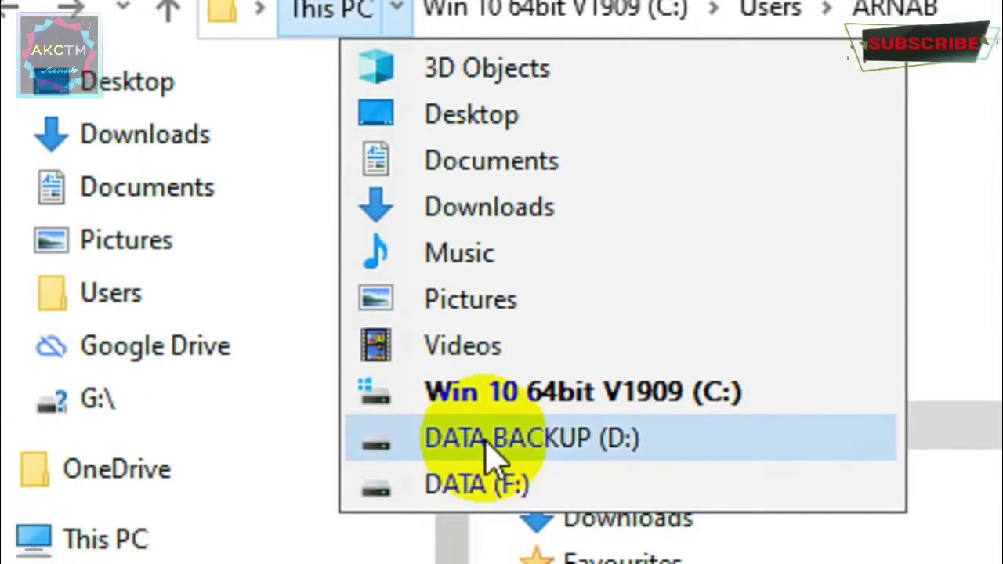
{"action": "left_click", "coordinate": [490, 553]}
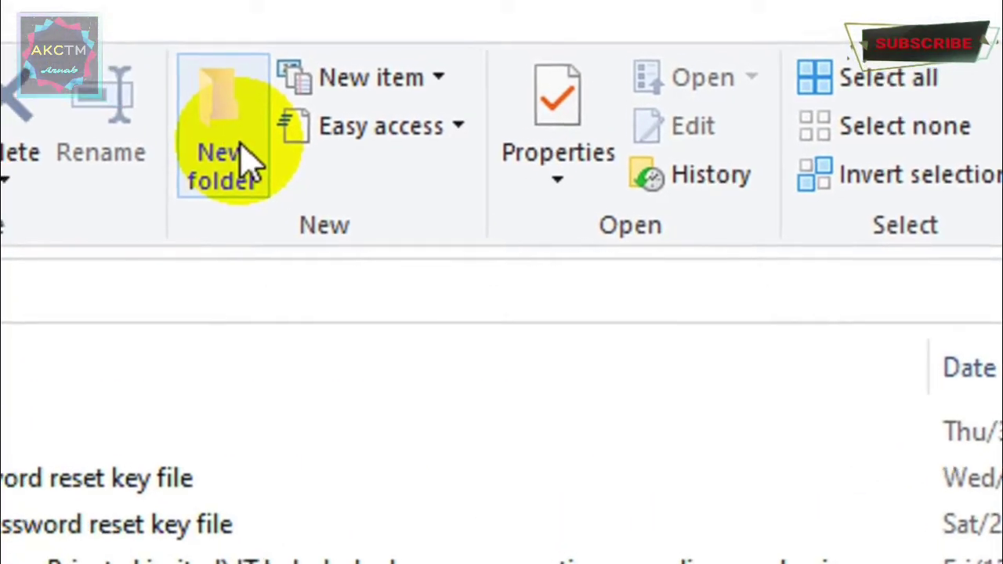
{"action": "left_click", "coordinate": [116, 102]}
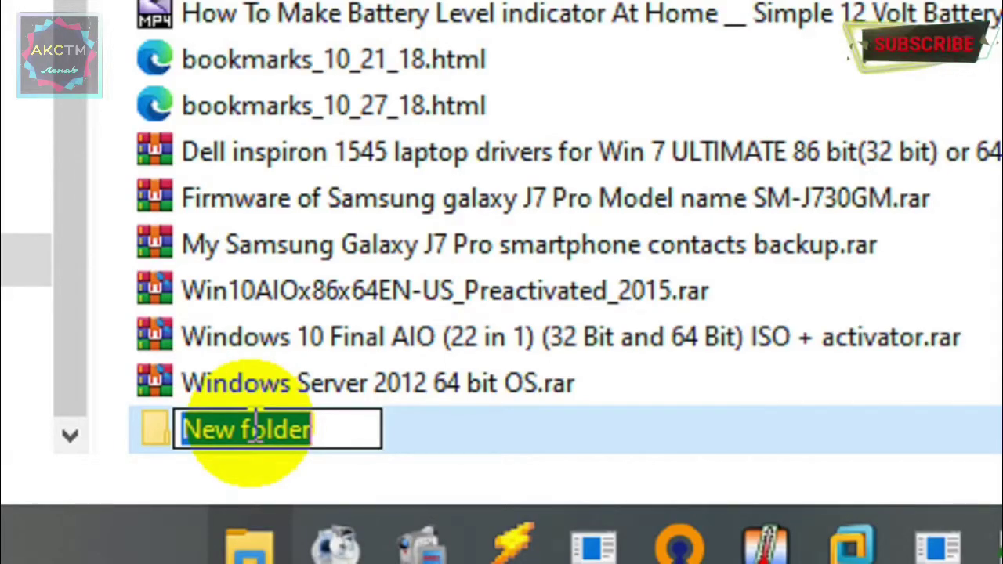
{"action": "type", "text": "Laptop profile"}
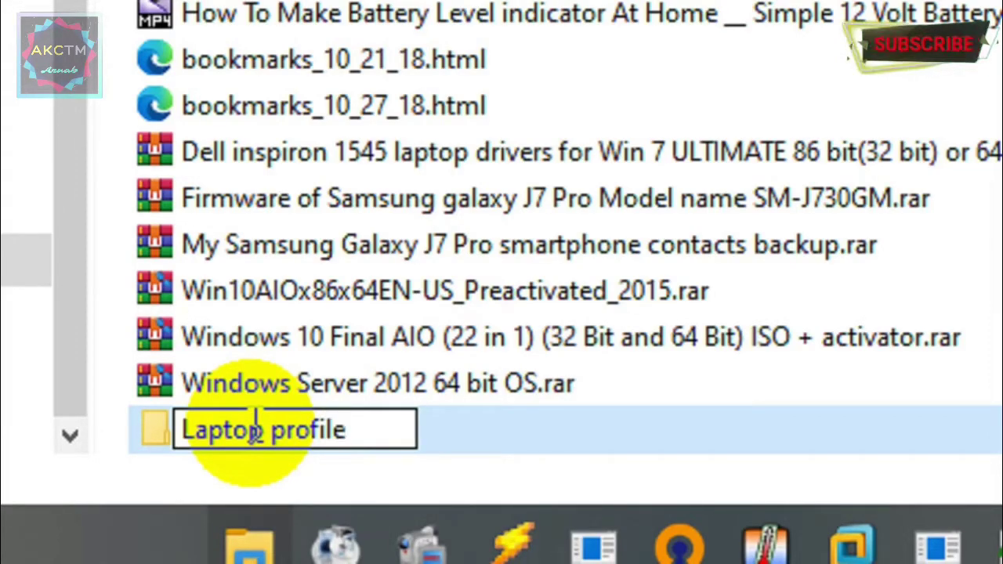
{"action": "type", "text": "backup of"}
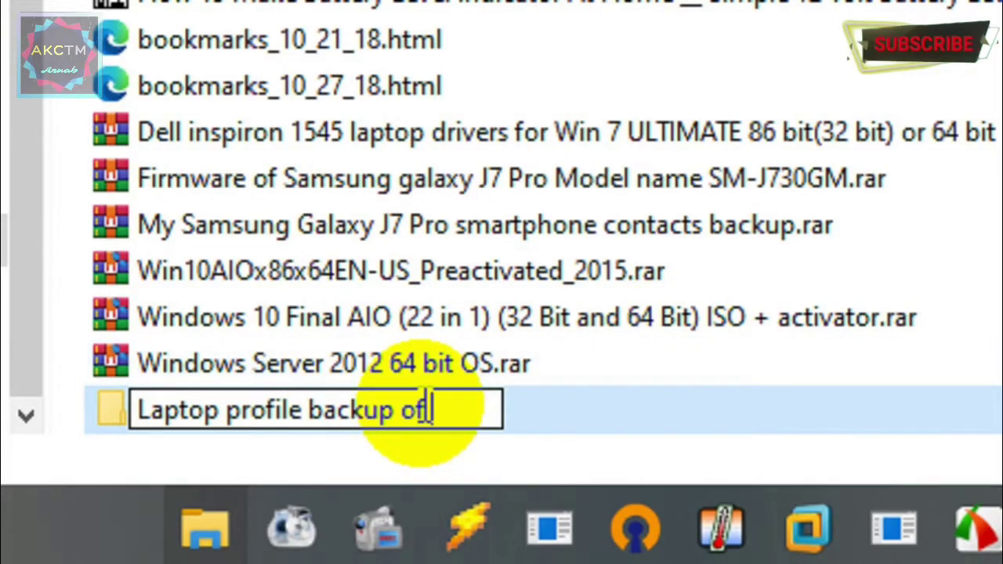
{"action": "type", "text": "Arnab"}
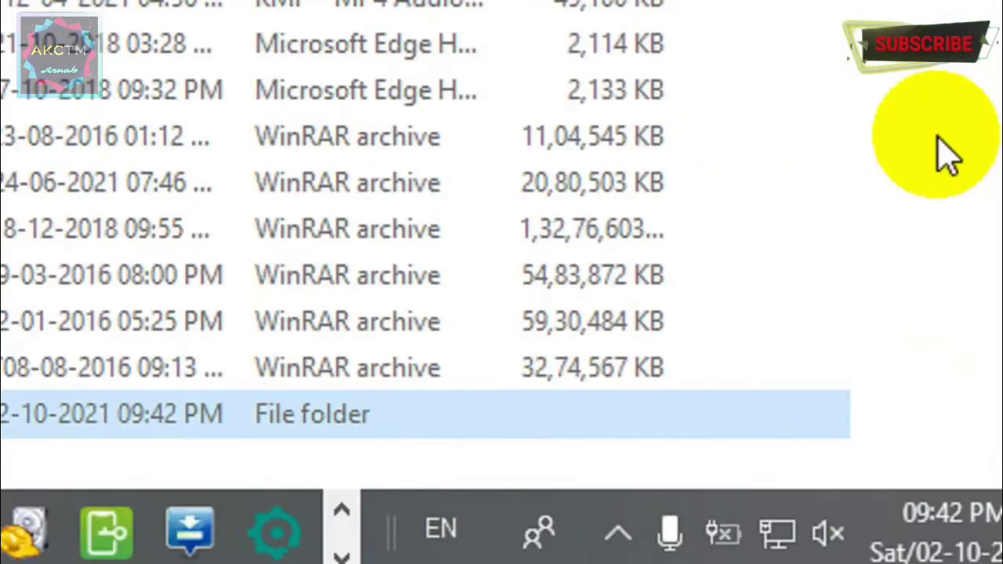
{"action": "left_click", "coordinate": [788, 152]}
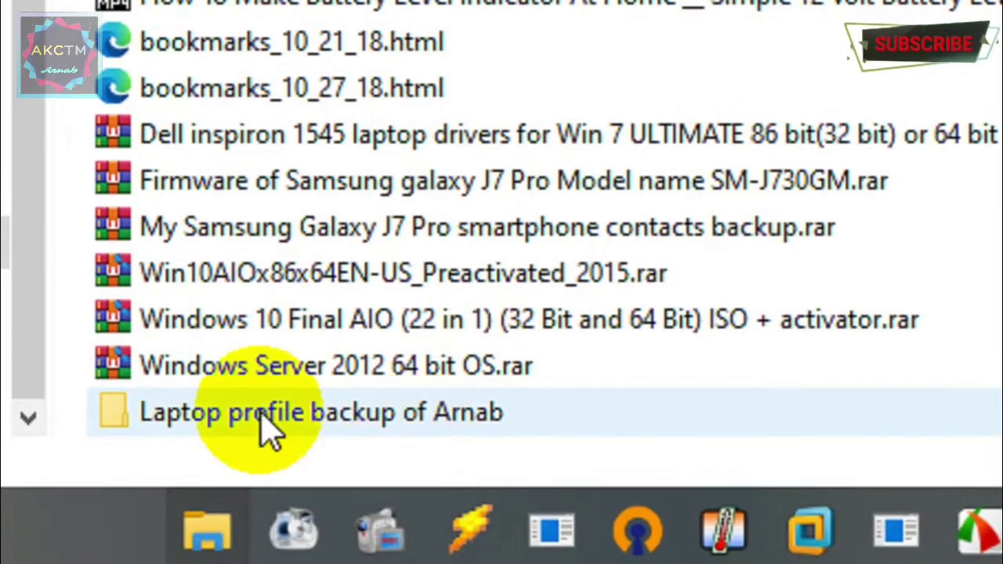
Open the new laptop profile backup folder and paste the copied Desktop folder into it.
{"action": "left_click", "coordinate": [406, 409]}
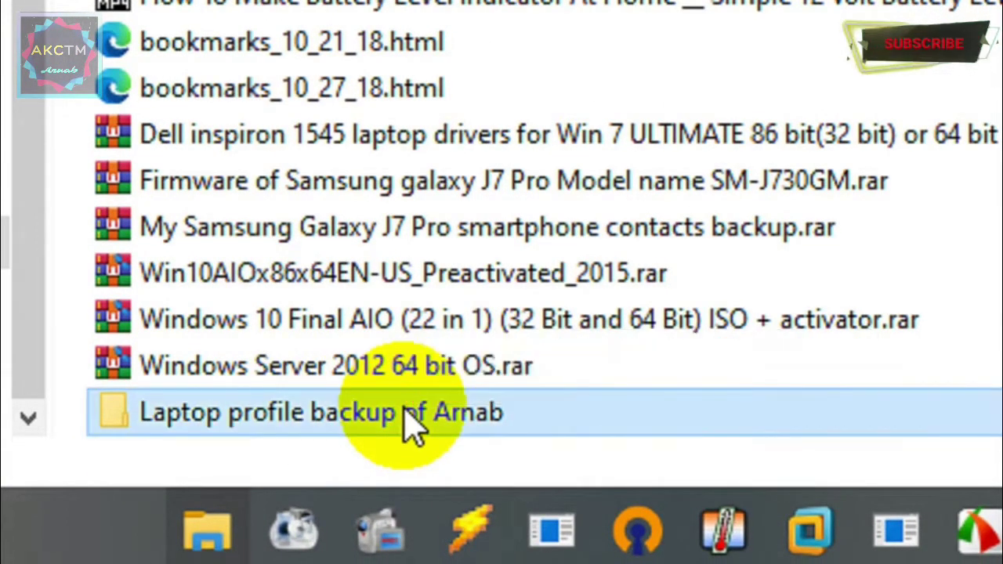
{"action": "double_click", "coordinate": [461, 423]}
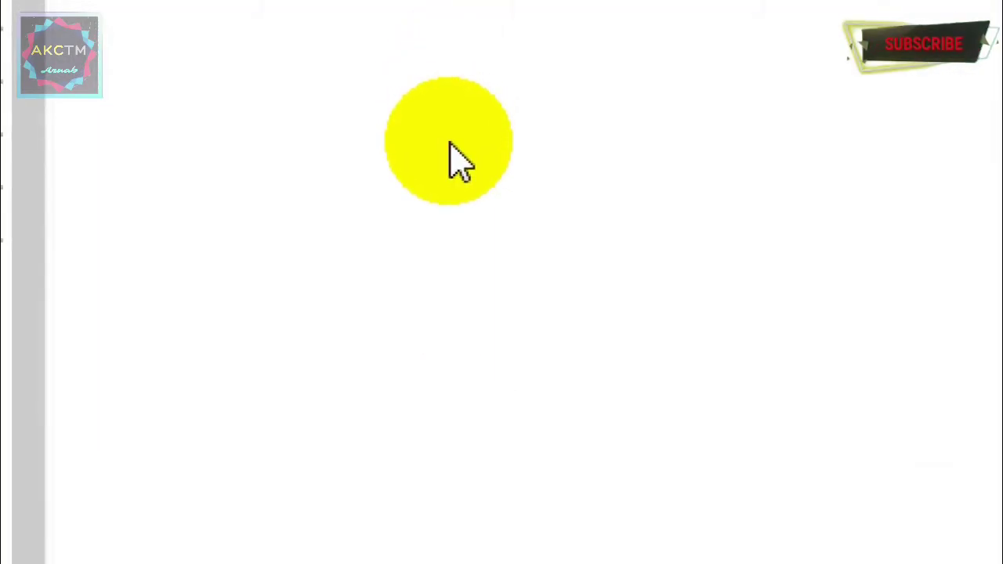
{"action": "right_click", "coordinate": [448, 144]}
{"action": "left_click", "coordinate": [558, 452]}
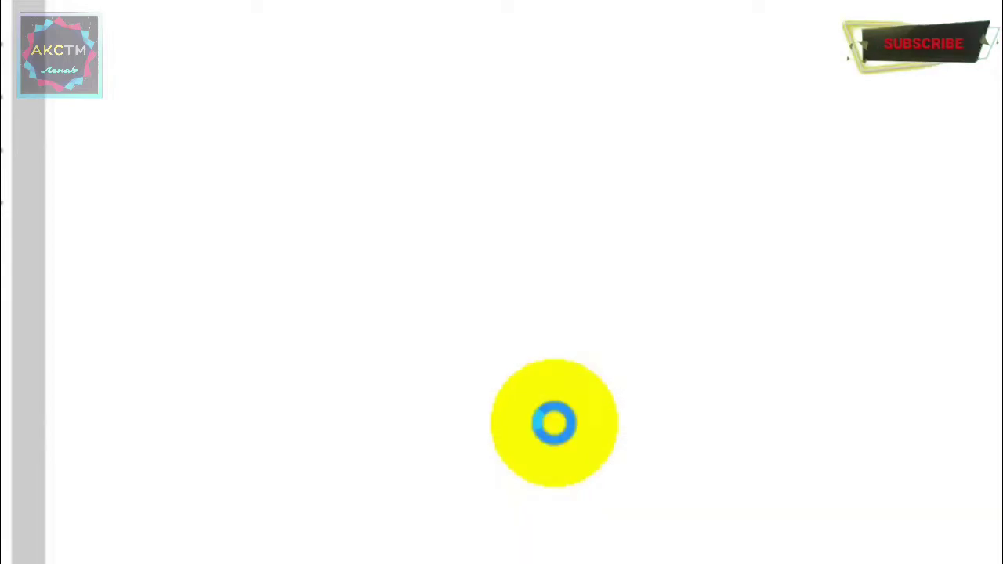
Check the contents of the pasted Desktop folder in the laptop profile backup folder, and return to the backup folder.
{"action": "left_click", "coordinate": [752, 432]}
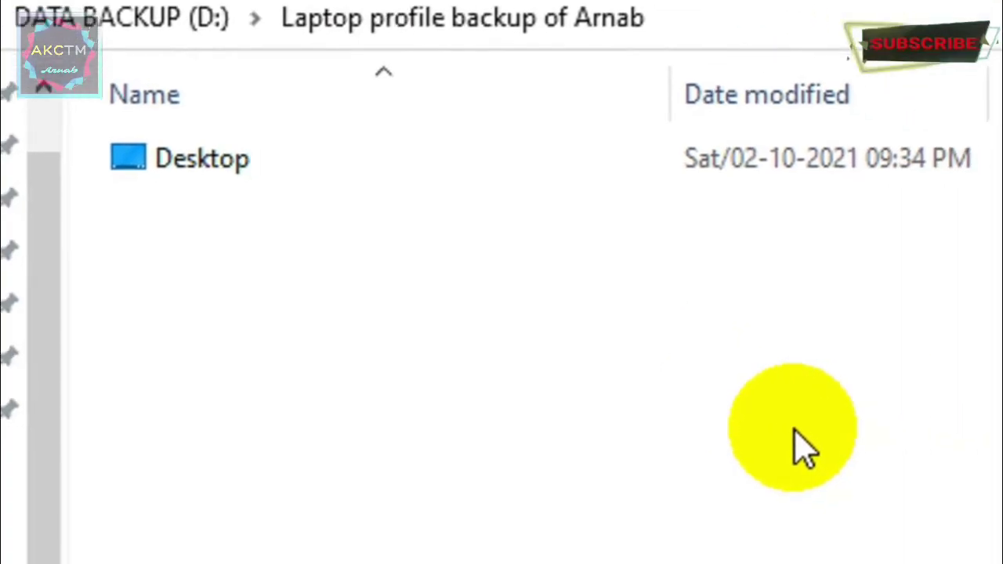
{"action": "left_click", "coordinate": [214, 166]}
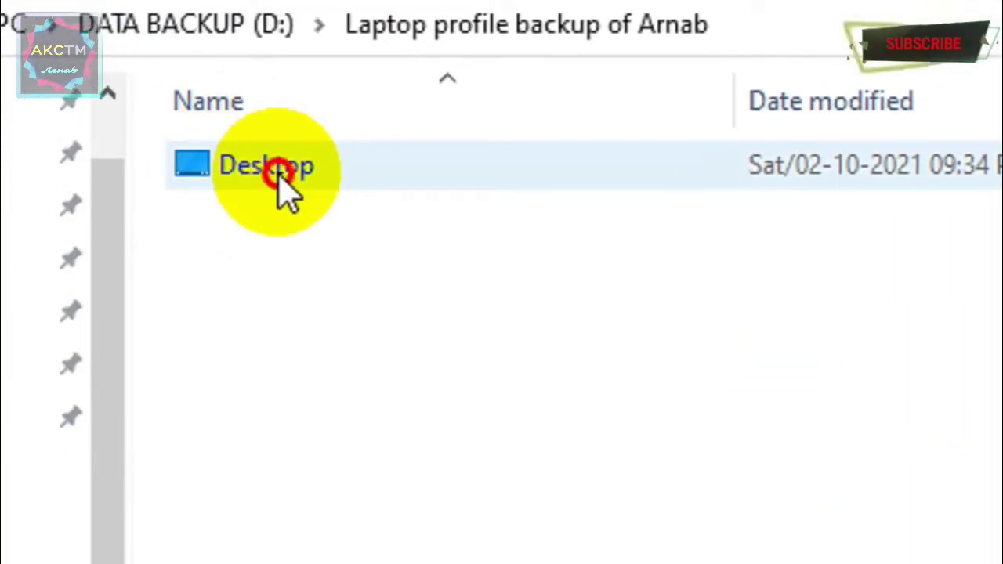
{"action": "double_click", "coordinate": [290, 192]}
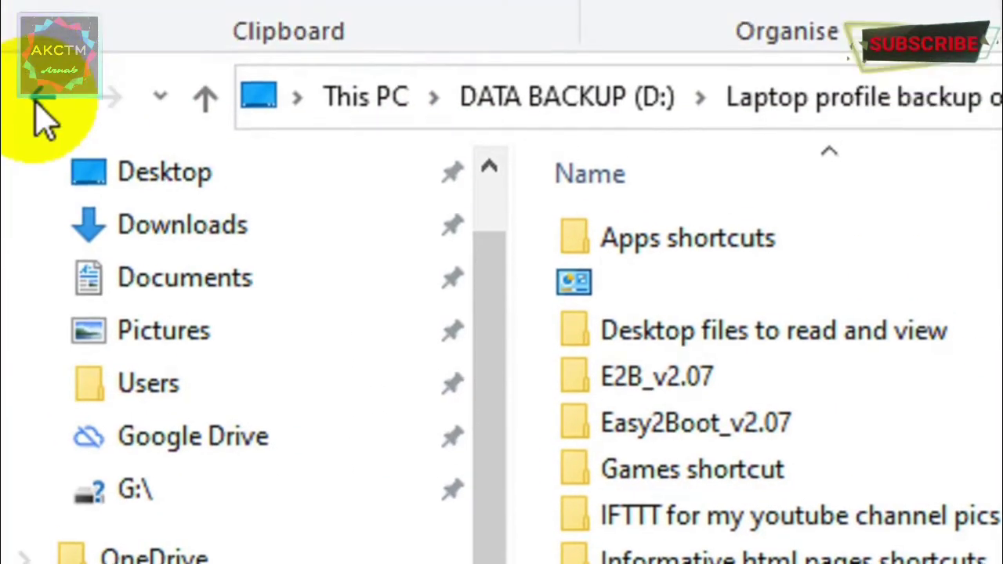
{"action": "left_click", "coordinate": [38, 102]}
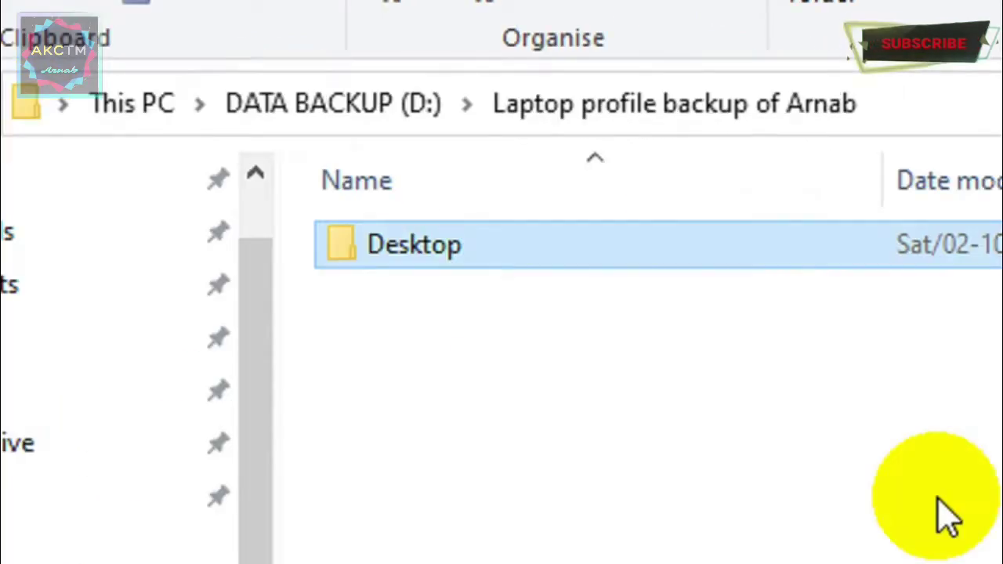
Minimise the open File Explorer windows to return to the Windows desktop.
{"action": "left_click", "coordinate": [866, 469]}
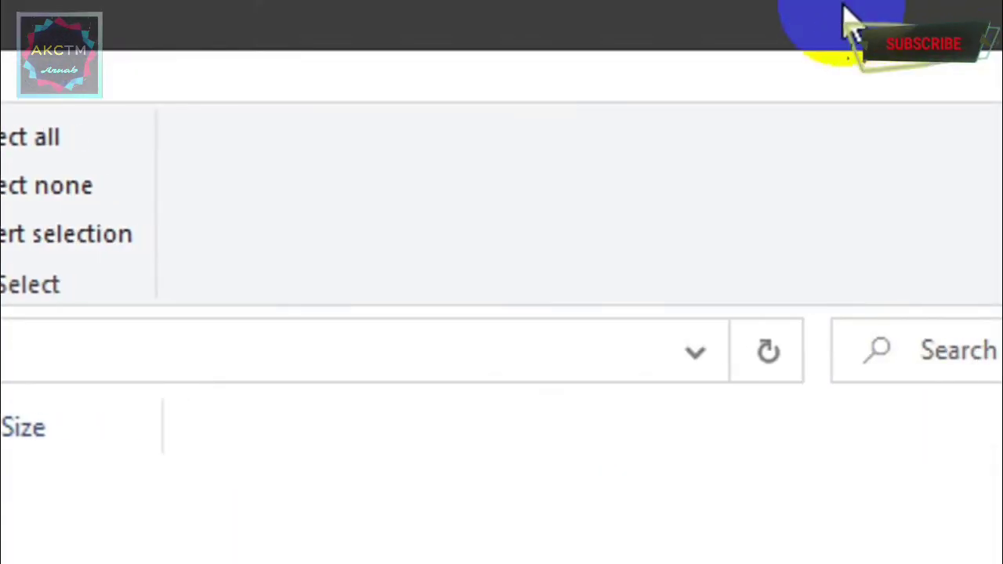
{"action": "left_click", "coordinate": [878, 17]}
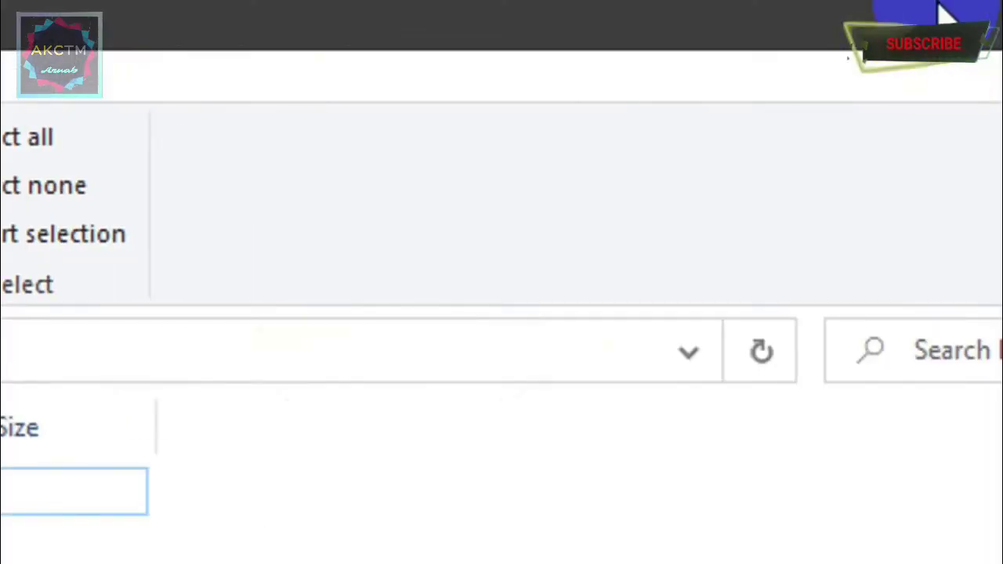
{"action": "left_click", "coordinate": [846, 20]}
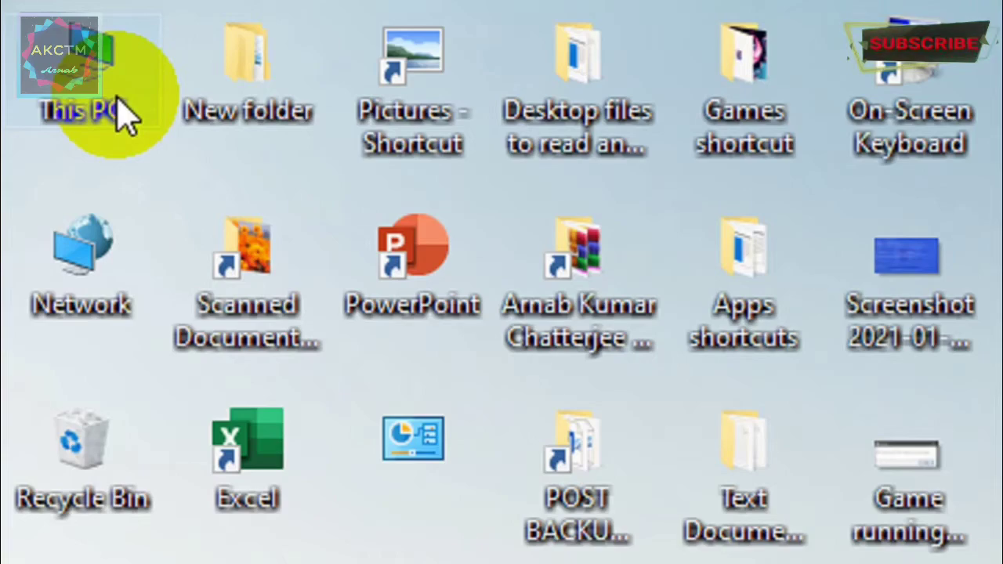
Open the owner's profile folder inside Users on the Win 10 64bit V1909 (C:) drive in a maximised window.
{"action": "double_click", "coordinate": [117, 100]}
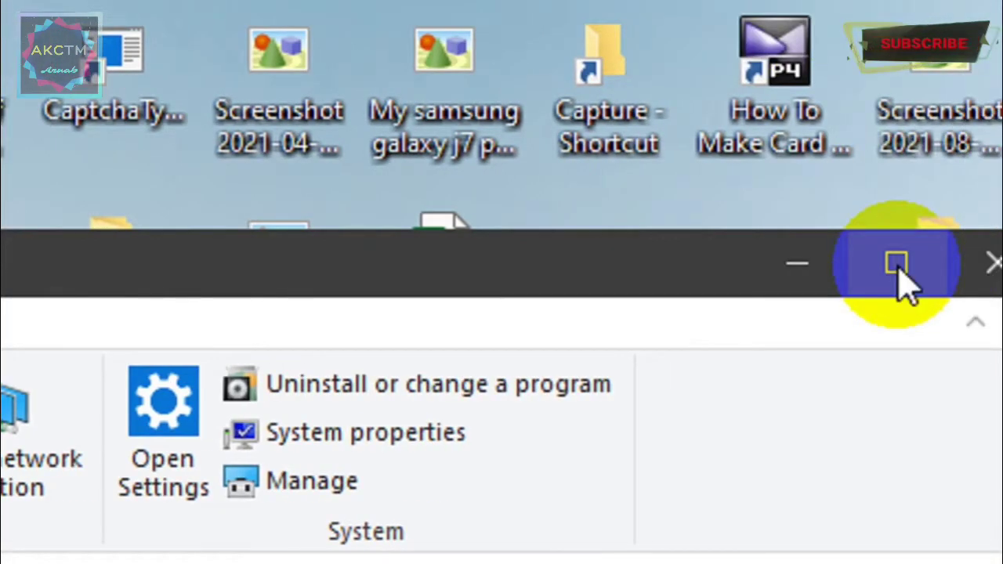
{"action": "left_click", "coordinate": [866, 266]}
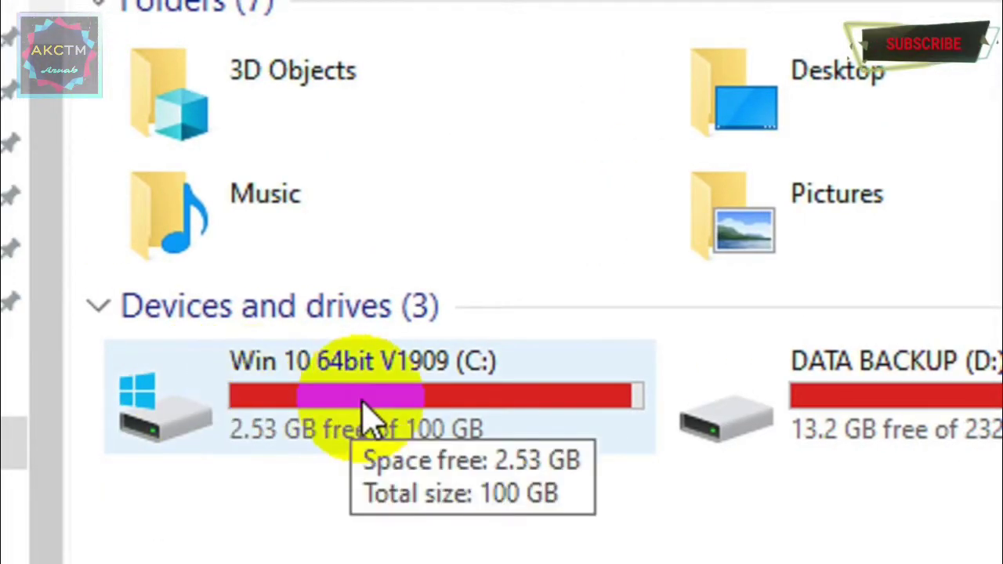
{"action": "left_click", "coordinate": [366, 413]}
{"action": "double_click", "coordinate": [367, 415]}
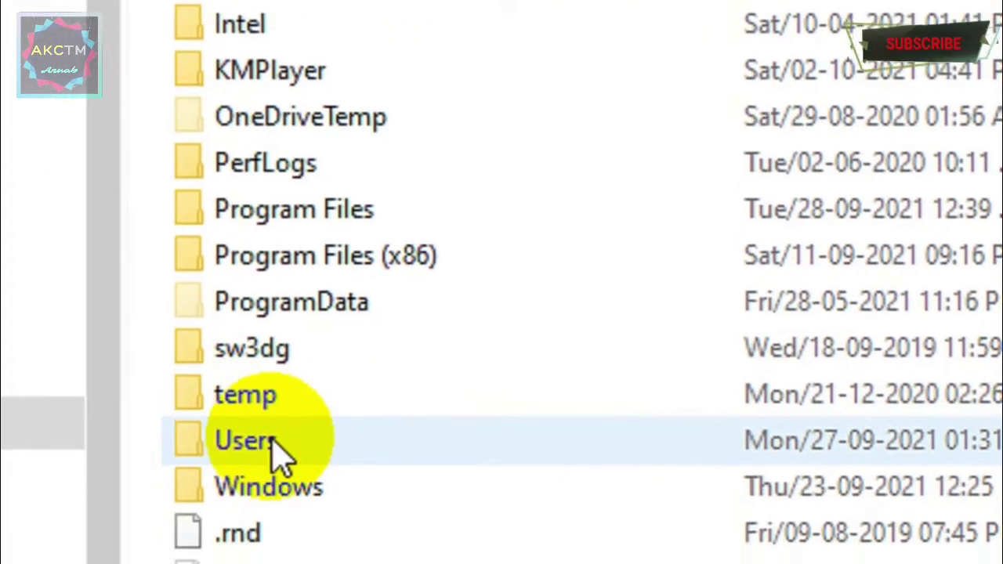
{"action": "double_click", "coordinate": [259, 557]}
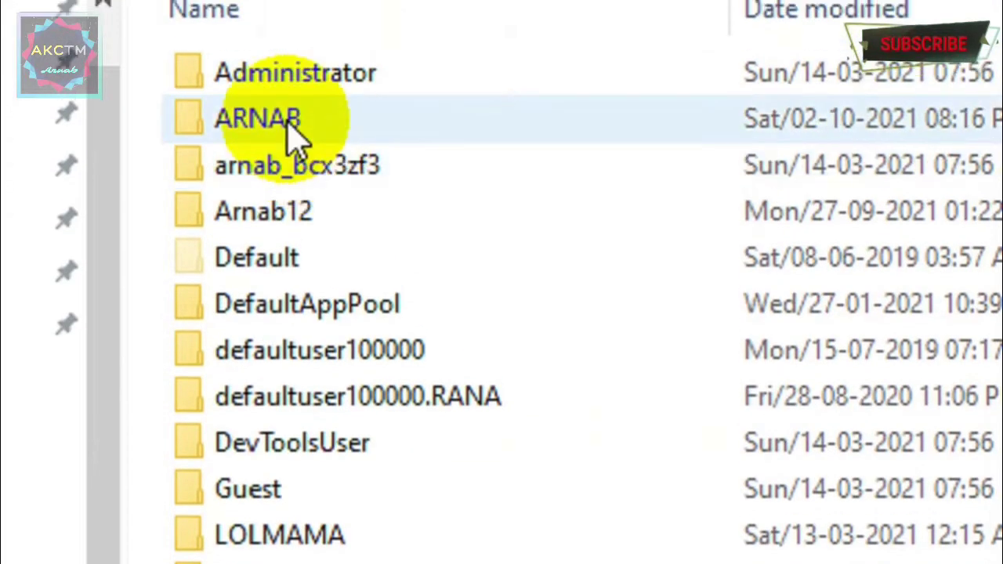
{"action": "double_click", "coordinate": [235, 117]}
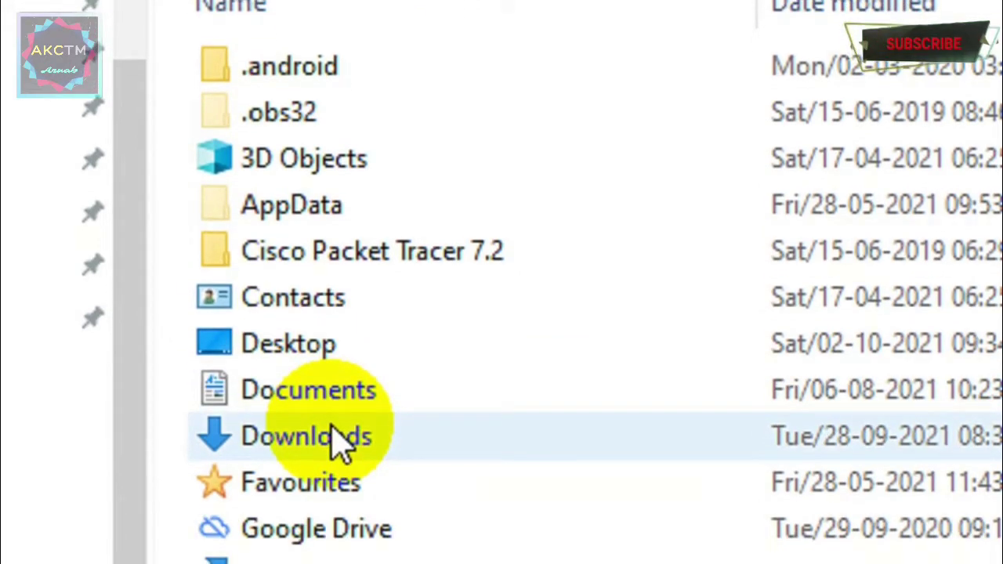
Look through the profile's Downloads and Documents folders, returning to the profile folder after each.
{"action": "mouse_move", "coordinate": [337, 443]}
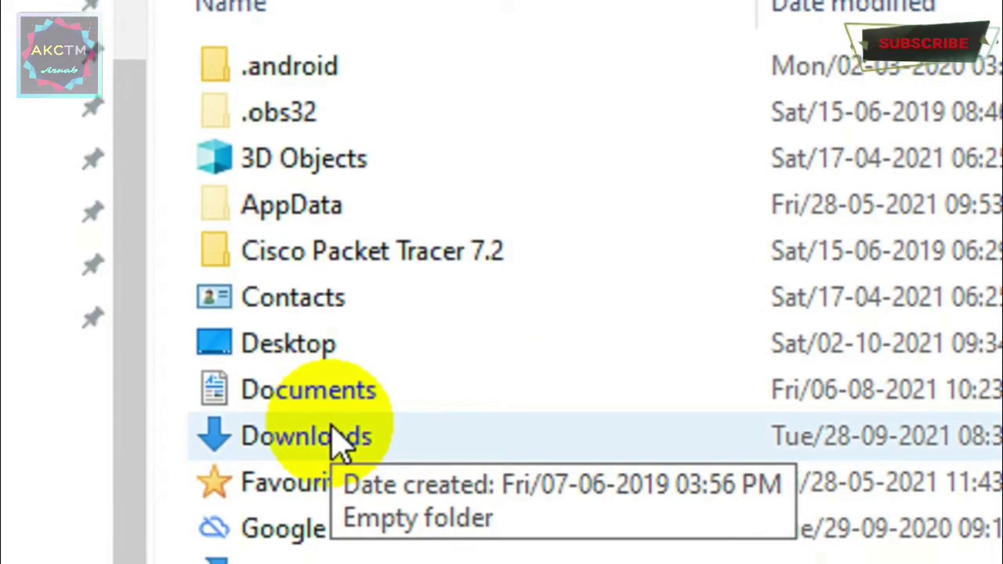
{"action": "double_click", "coordinate": [332, 431]}
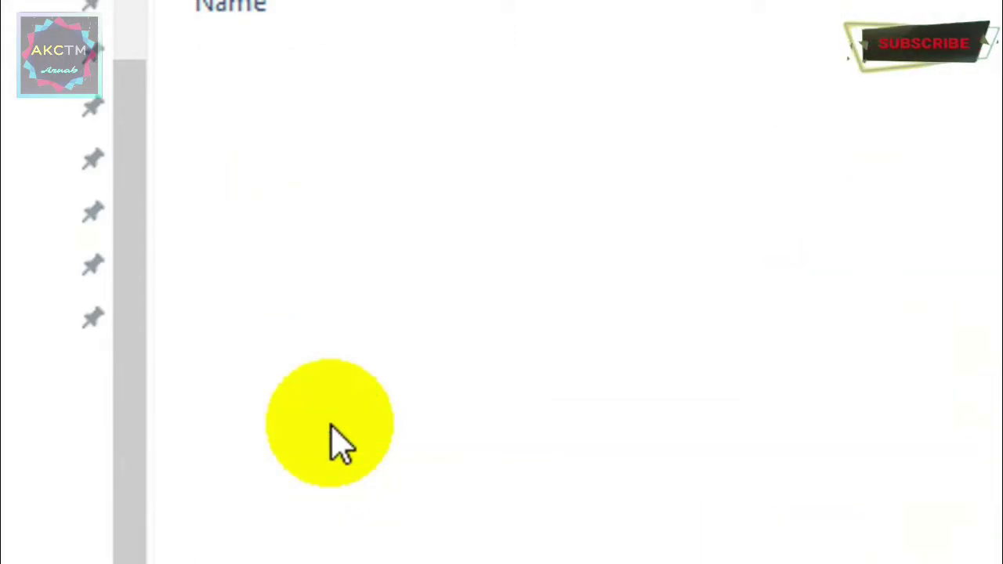
{"action": "left_click", "coordinate": [34, 125]}
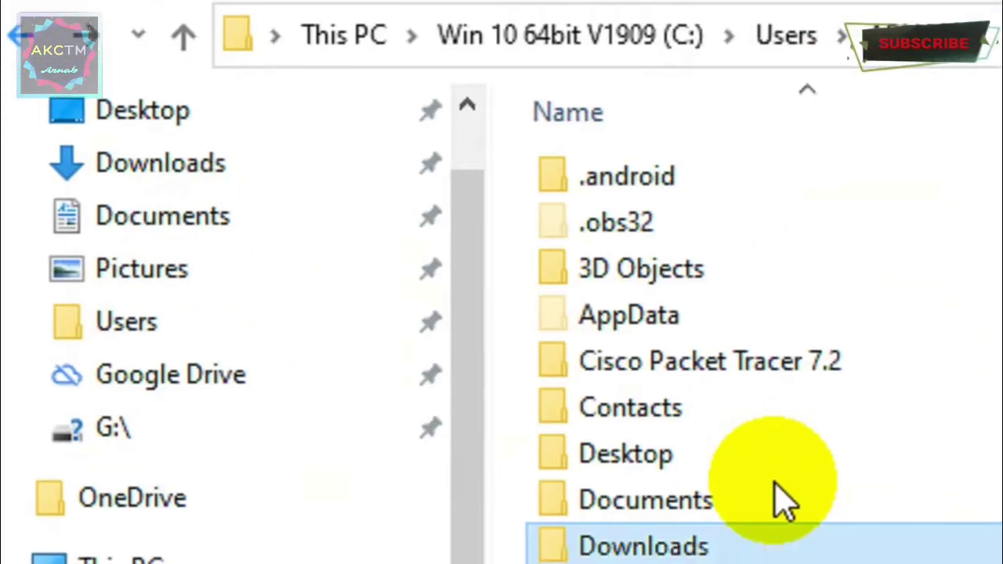
{"action": "left_click", "coordinate": [702, 437]}
{"action": "double_click", "coordinate": [701, 437]}
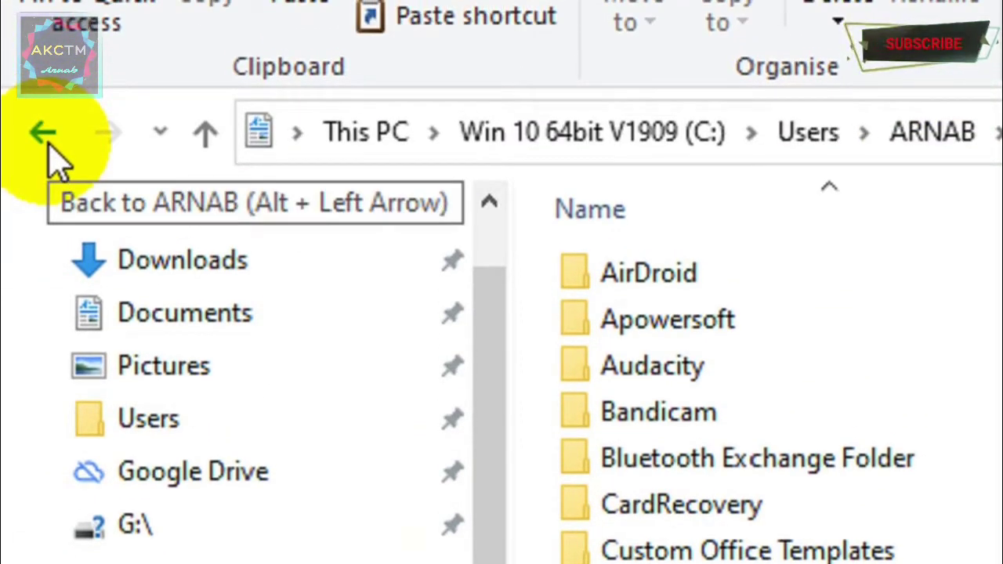
{"action": "left_click", "coordinate": [47, 141]}
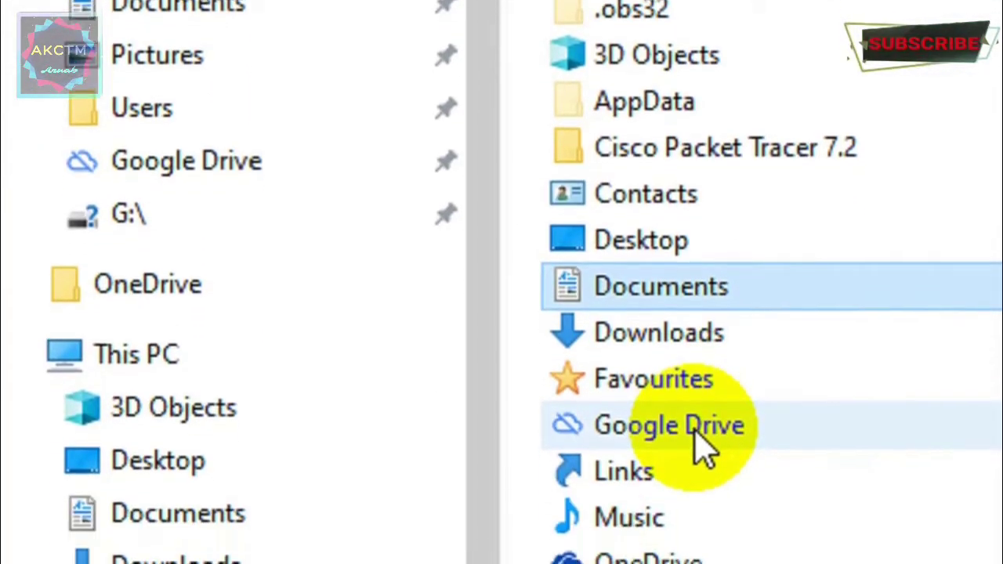
Look through the profile's Favourites and Music folders, returning to the profile folder after each.
{"action": "left_click", "coordinate": [694, 370]}
{"action": "double_click", "coordinate": [694, 369]}
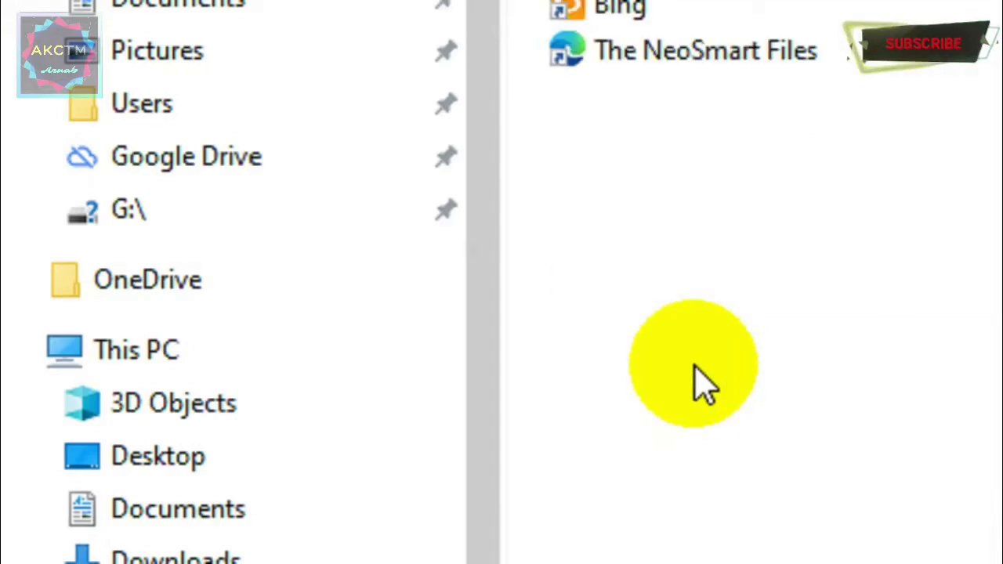
{"action": "left_click", "coordinate": [41, 117]}
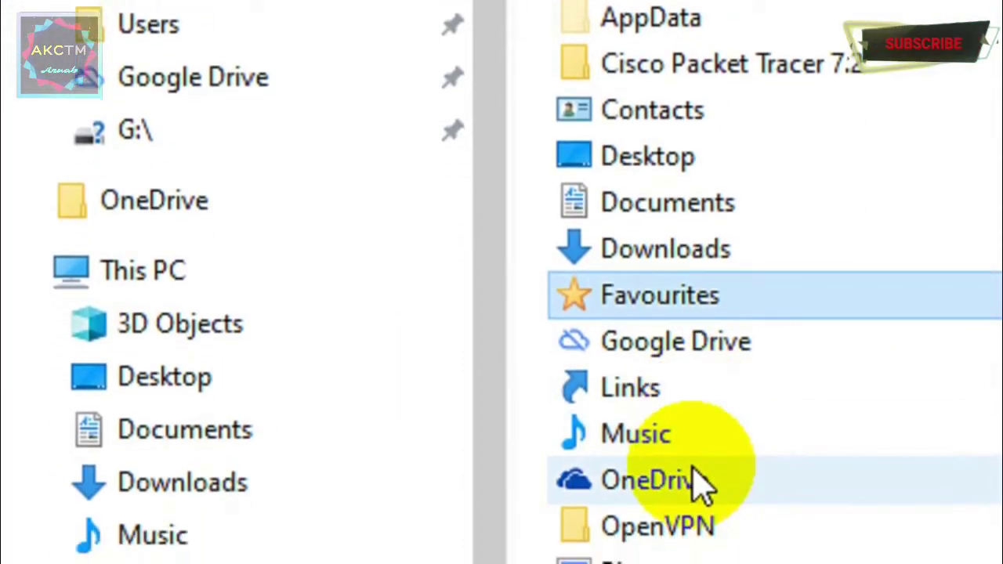
{"action": "left_click", "coordinate": [678, 431]}
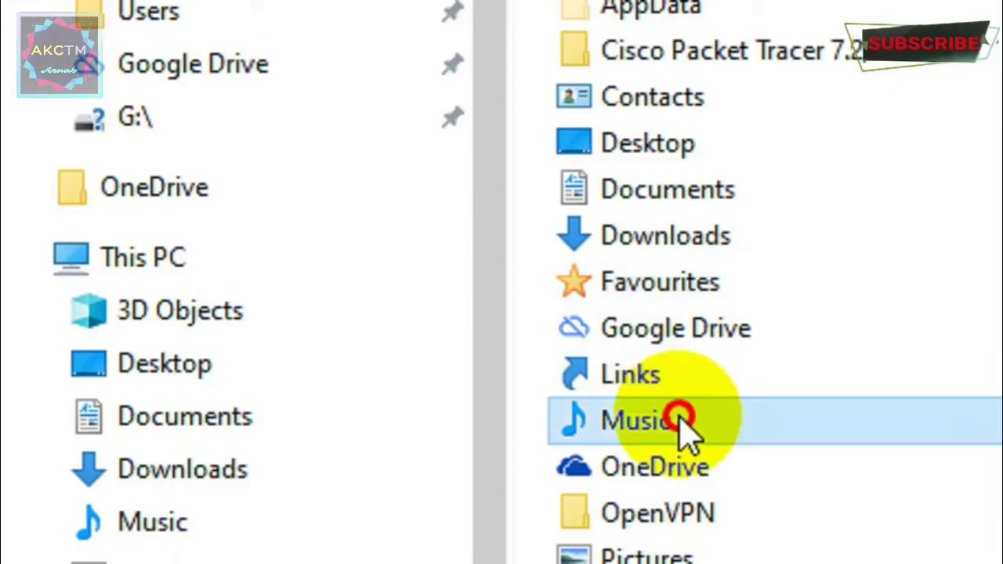
{"action": "double_click", "coordinate": [681, 428]}
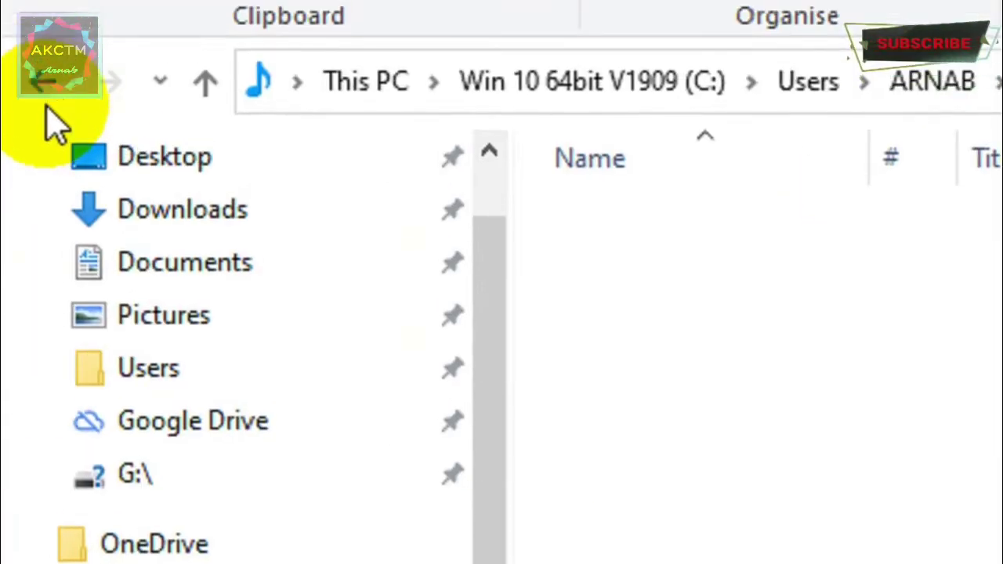
{"action": "left_click", "coordinate": [40, 82]}
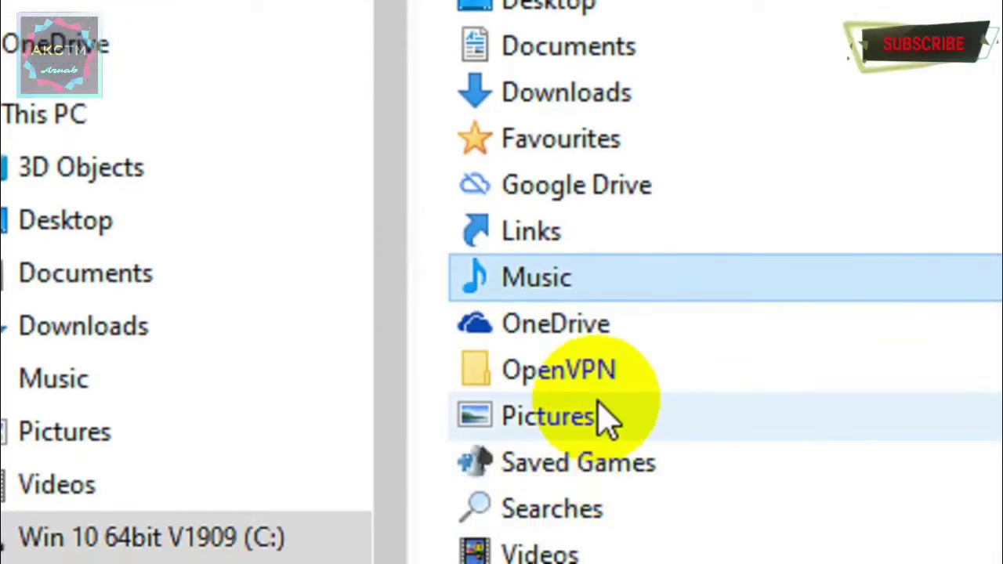
Look through the profile's Pictures and Saved Games folders, returning to the profile folder after each.
{"action": "left_click", "coordinate": [606, 442]}
{"action": "double_click", "coordinate": [605, 419]}
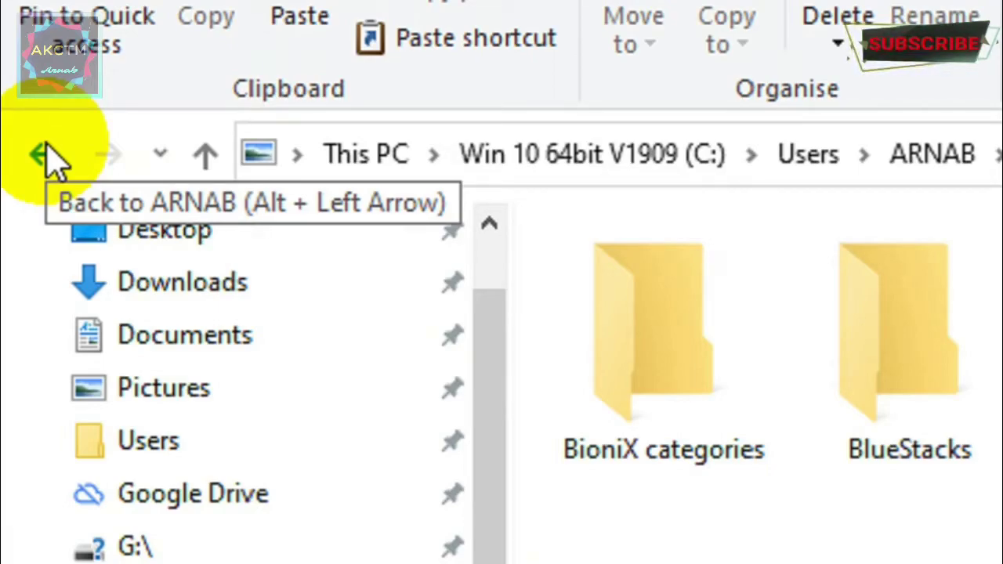
{"action": "left_click", "coordinate": [43, 155]}
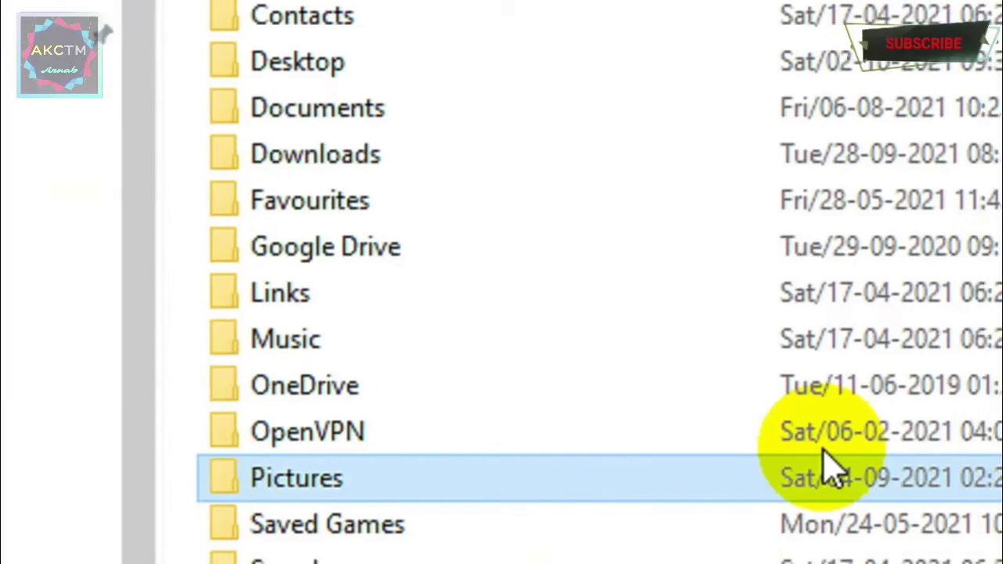
{"action": "left_click", "coordinate": [368, 428]}
{"action": "double_click", "coordinate": [369, 427]}
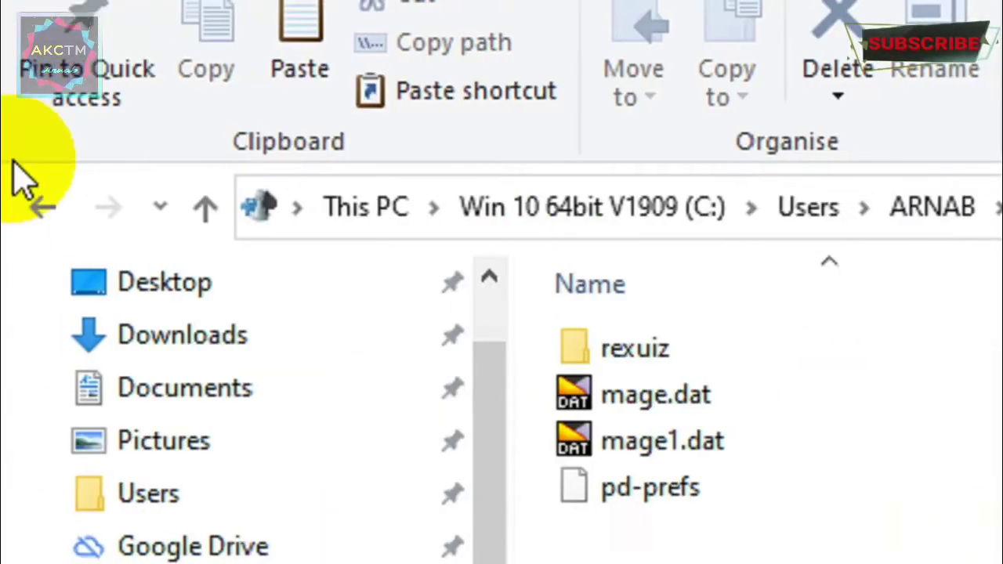
{"action": "left_click", "coordinate": [42, 209]}
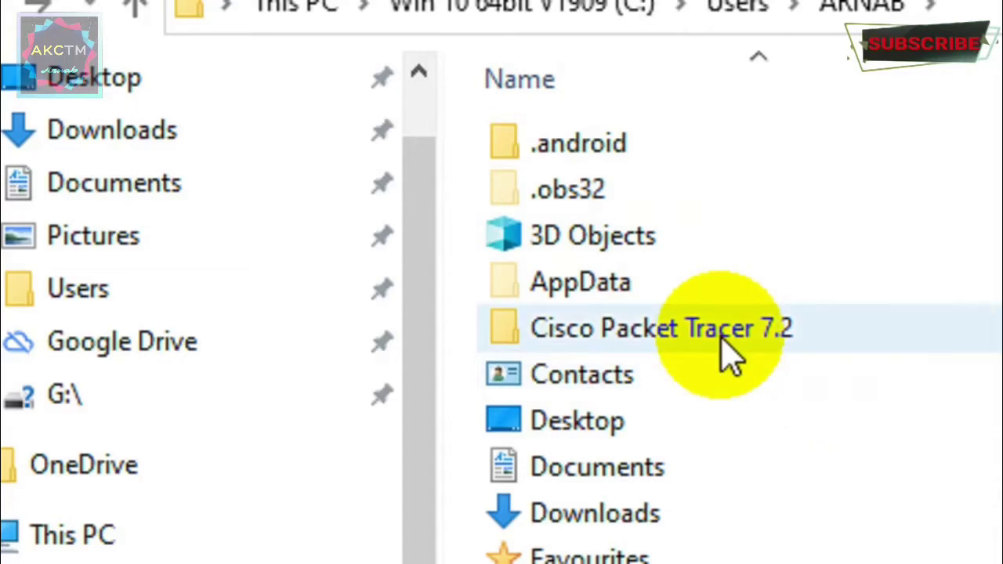
Look through the Cisco Packet Tracer 7.2 folder in the profile, and close the profile folder window.
{"action": "left_click", "coordinate": [735, 349]}
{"action": "double_click", "coordinate": [728, 334]}
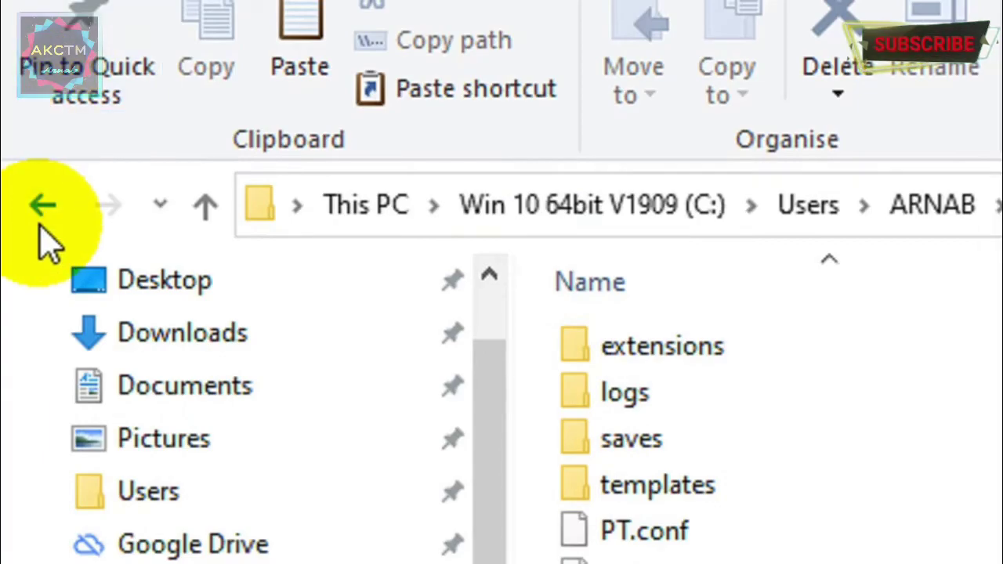
{"action": "left_click", "coordinate": [40, 209]}
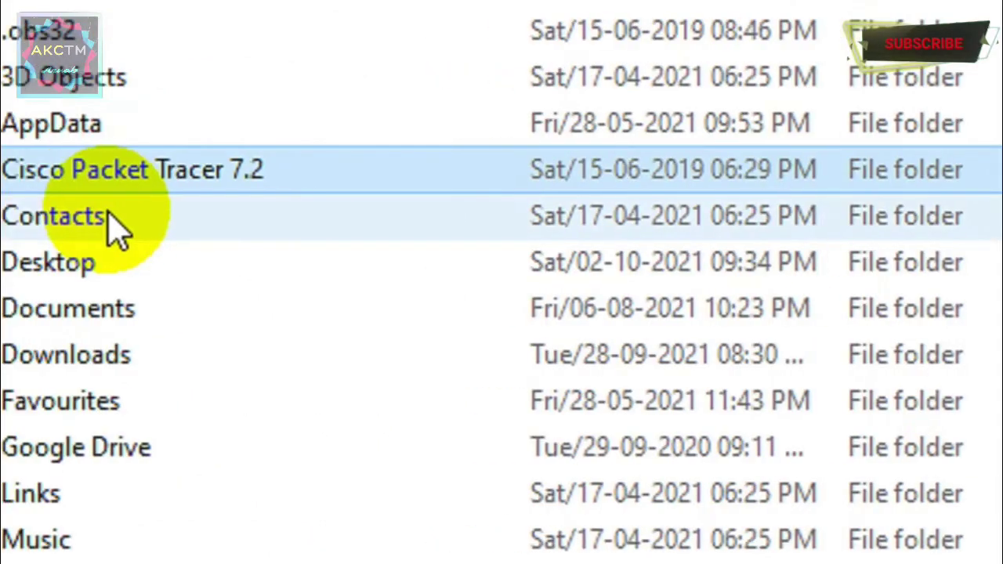
{"action": "mouse_move", "coordinate": [110, 218]}
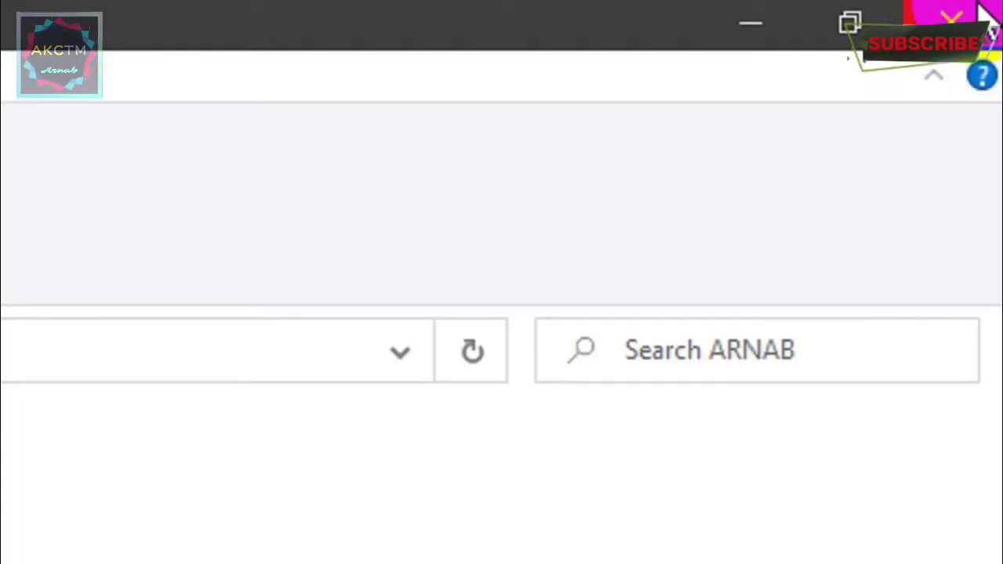
{"action": "left_click", "coordinate": [983, 16]}
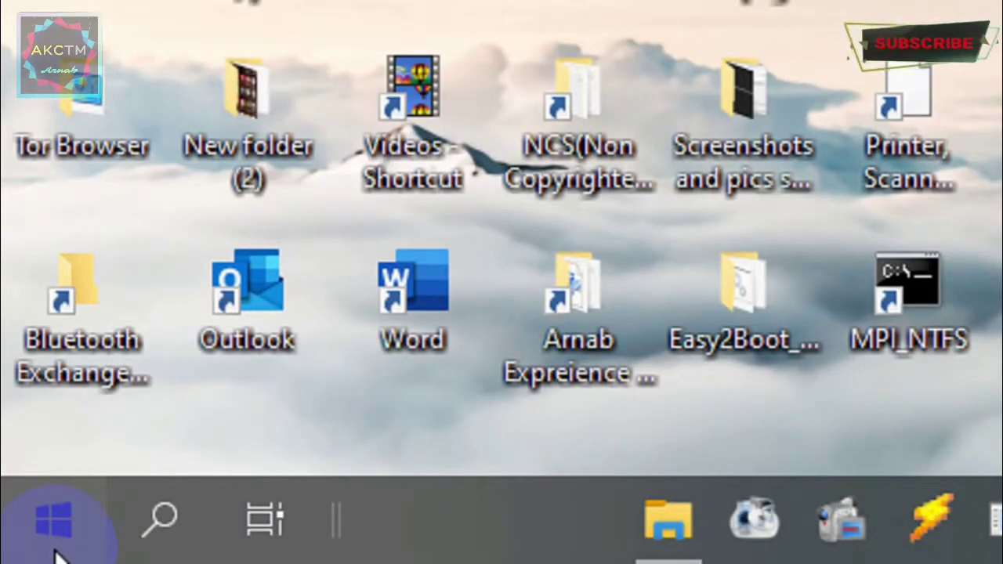
Open the Family & other users page of the Accounts settings in Windows Settings, and show its Other users section.
{"action": "left_click", "coordinate": [53, 521]}
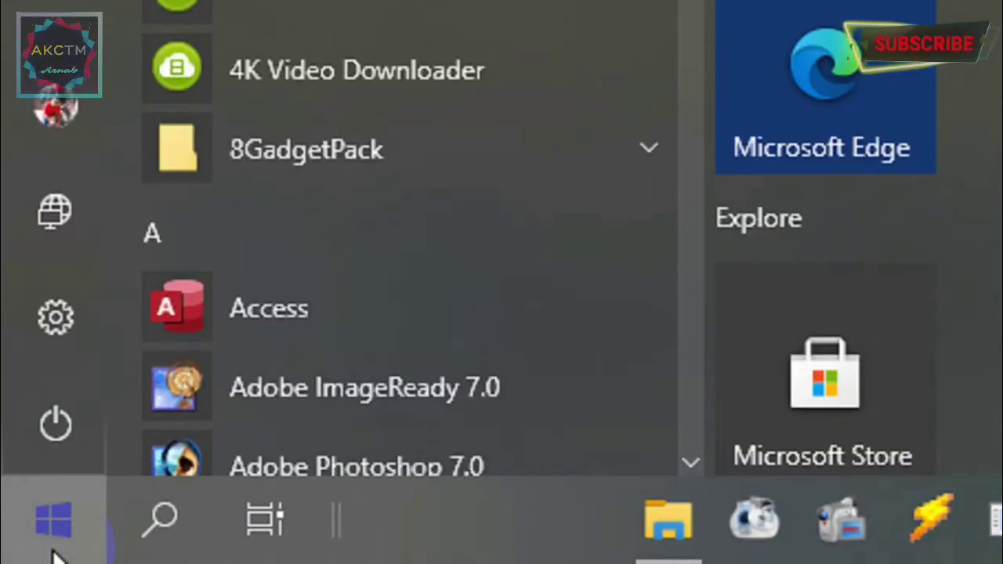
{"action": "left_click", "coordinate": [78, 329]}
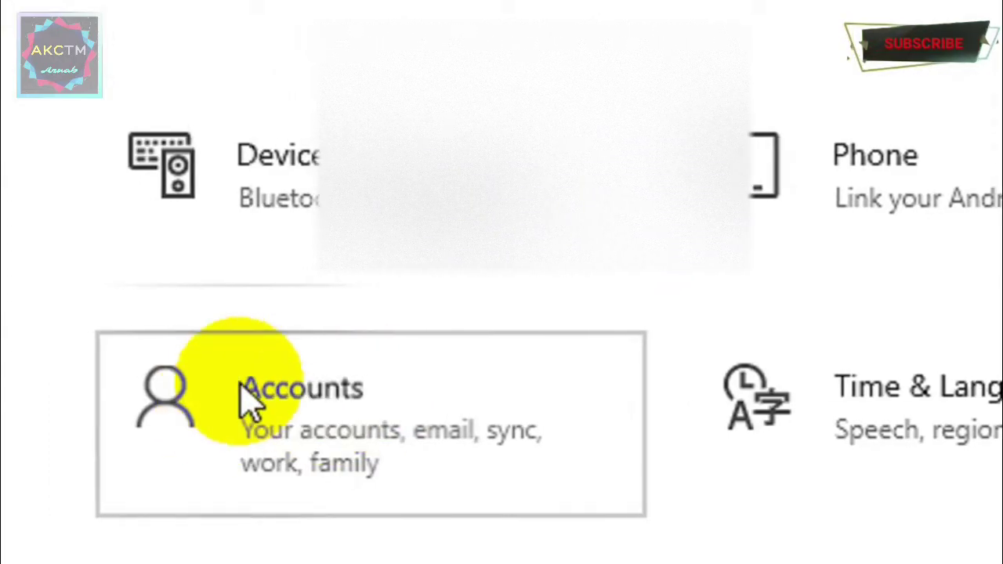
{"action": "left_click", "coordinate": [297, 388]}
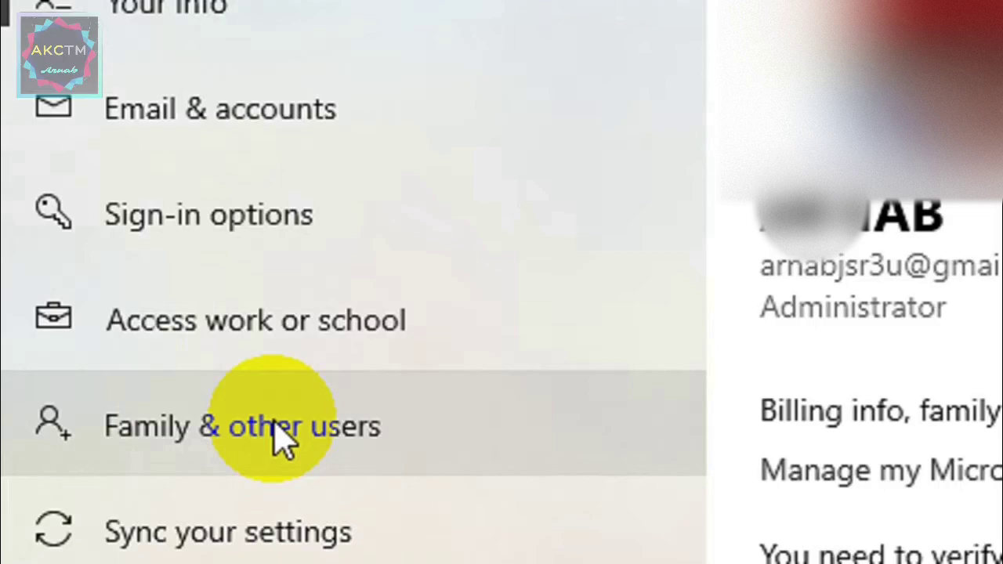
{"action": "left_click", "coordinate": [283, 440]}
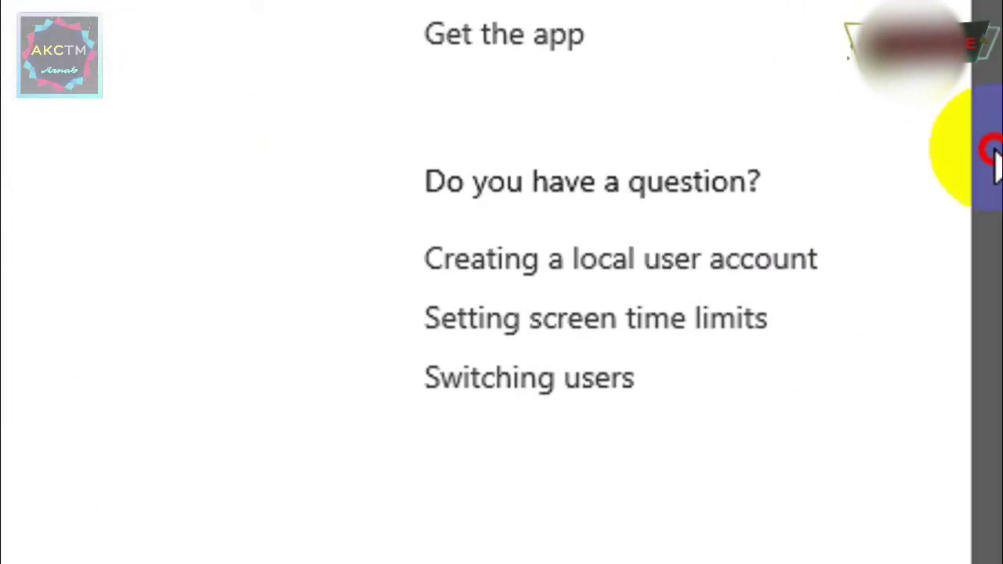
{"action": "left_click_drag", "start_coordinate": [989, 138], "coordinate": [989, 340]}
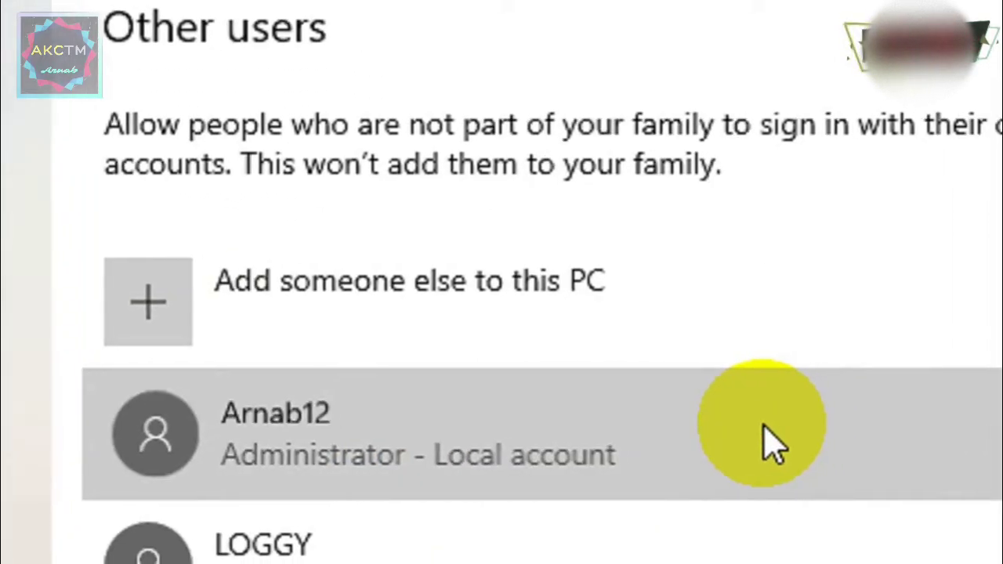
Remove the local administrator account listed under Other users, deleting its account and data, and close the Settings window.
{"action": "left_click", "coordinate": [848, 560]}
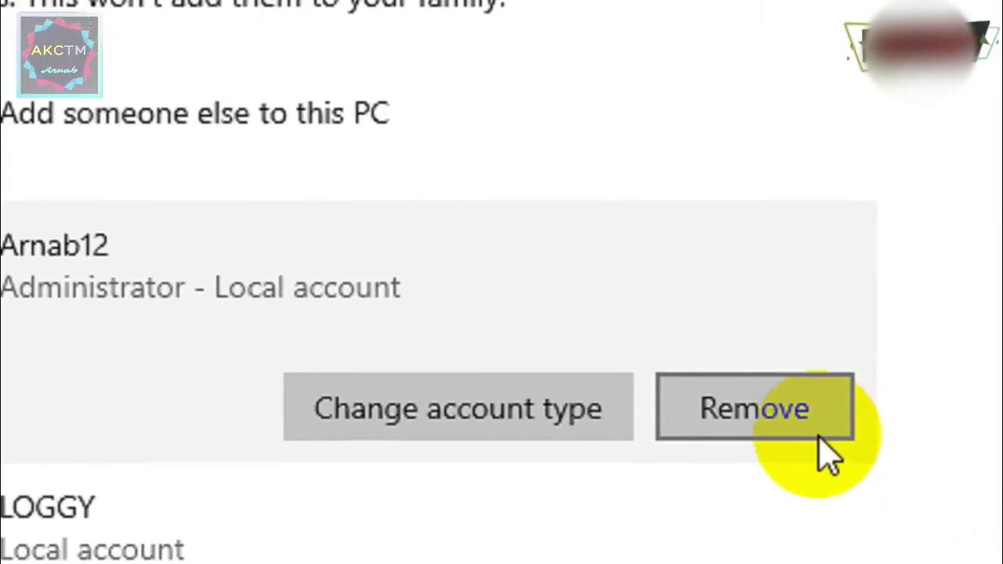
{"action": "left_click", "coordinate": [768, 416]}
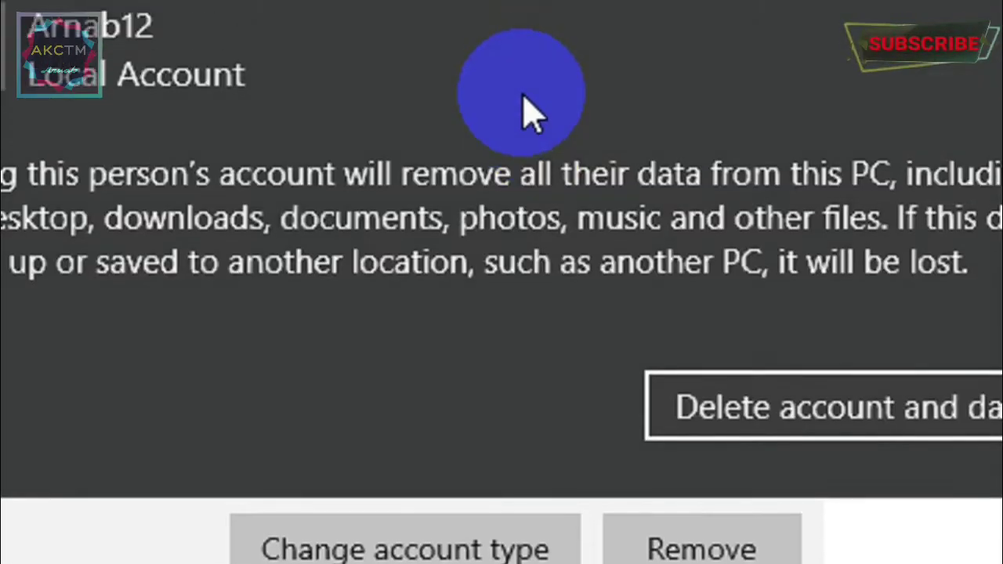
{"action": "left_click", "coordinate": [894, 441]}
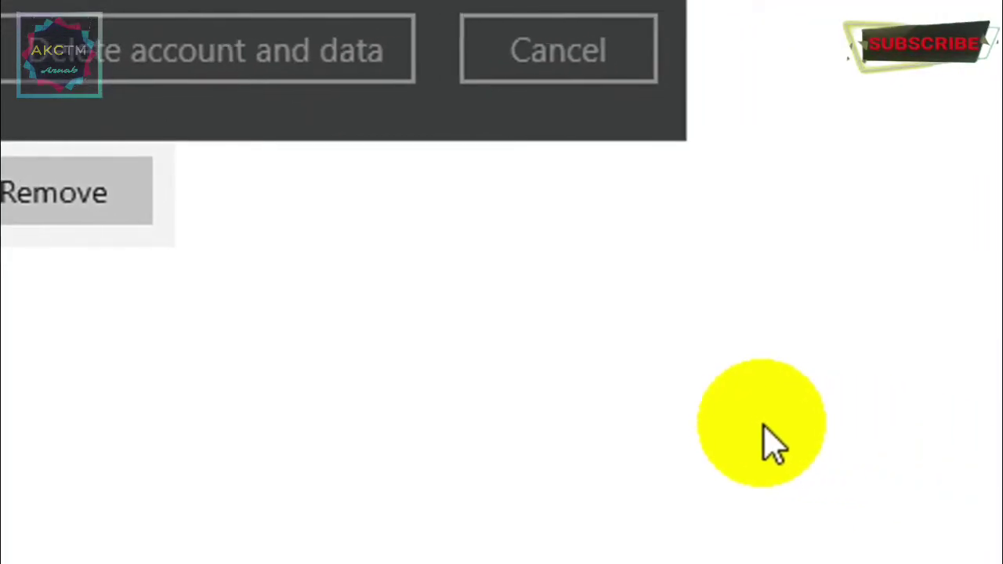
{"action": "left_click", "coordinate": [246, 537]}
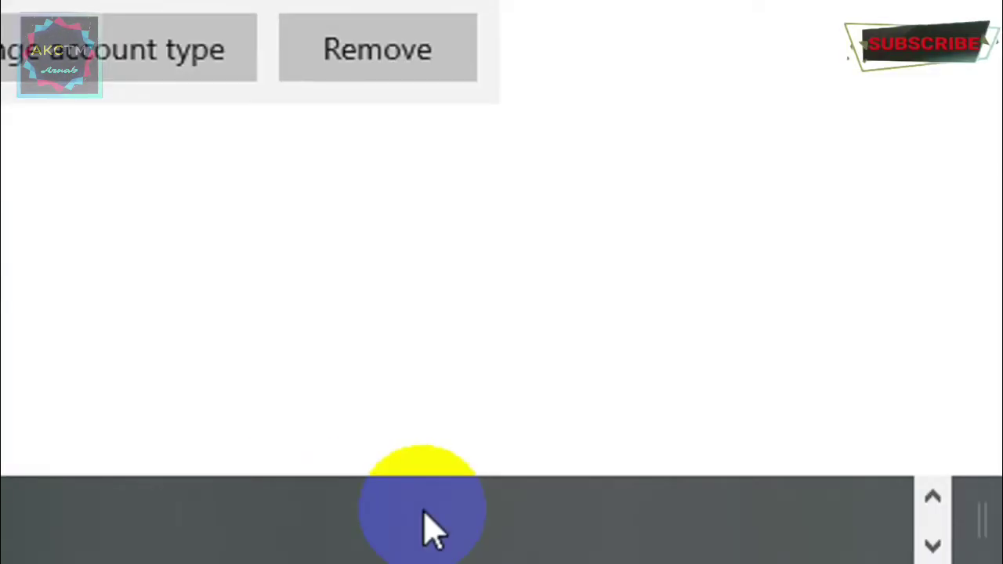
{"action": "left_click", "coordinate": [427, 529]}
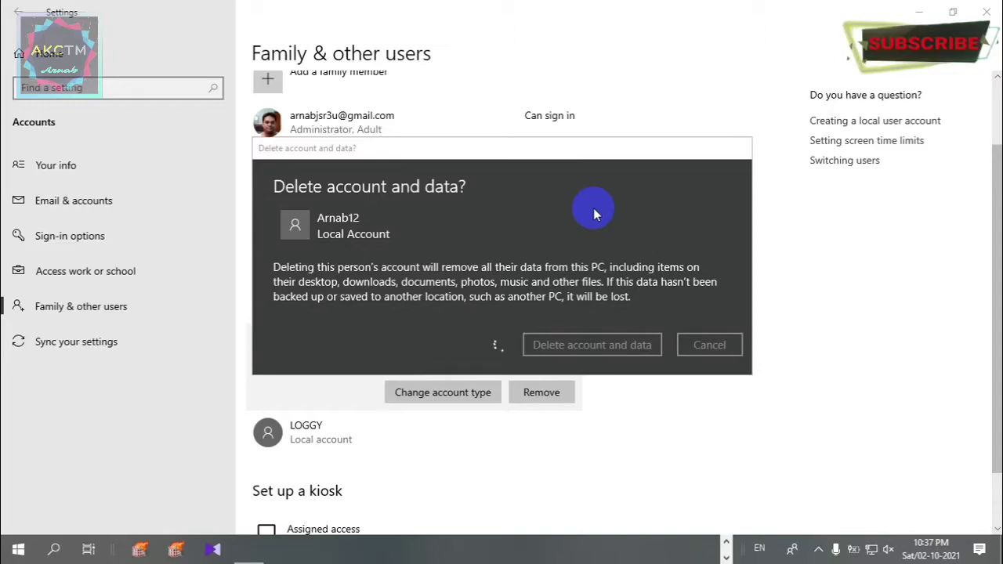
{"action": "left_click_drag", "start_coordinate": [551, 140], "coordinate": [708, 33]}
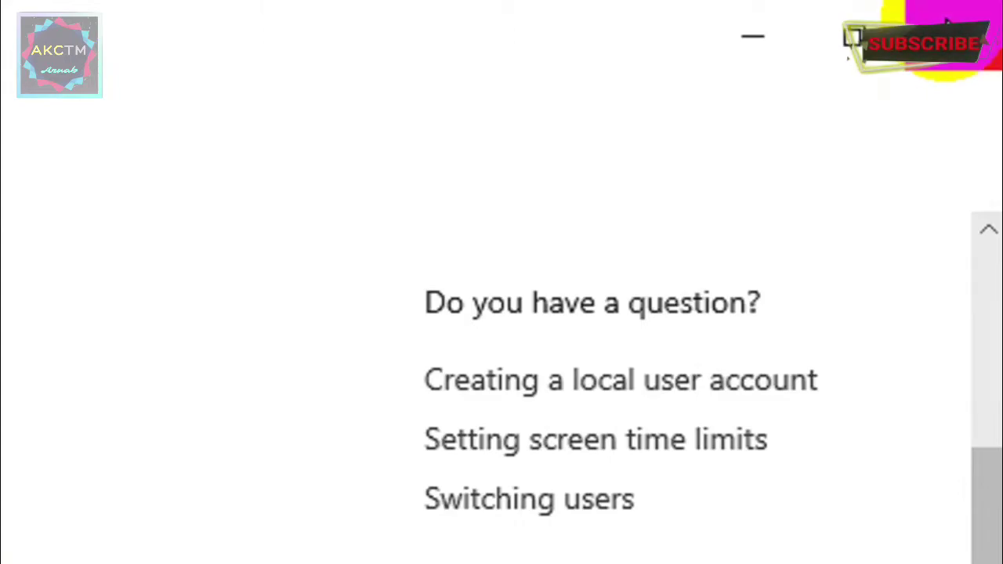
{"action": "left_click", "coordinate": [946, 24]}
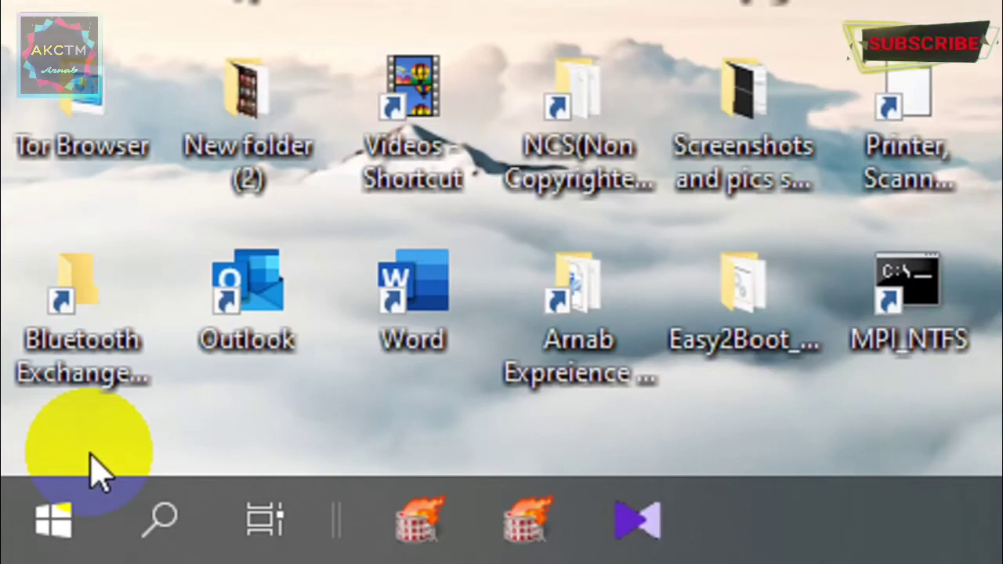
Open Computer Management by running compmgmt.msc.
{"action": "key", "text": "super+r"}
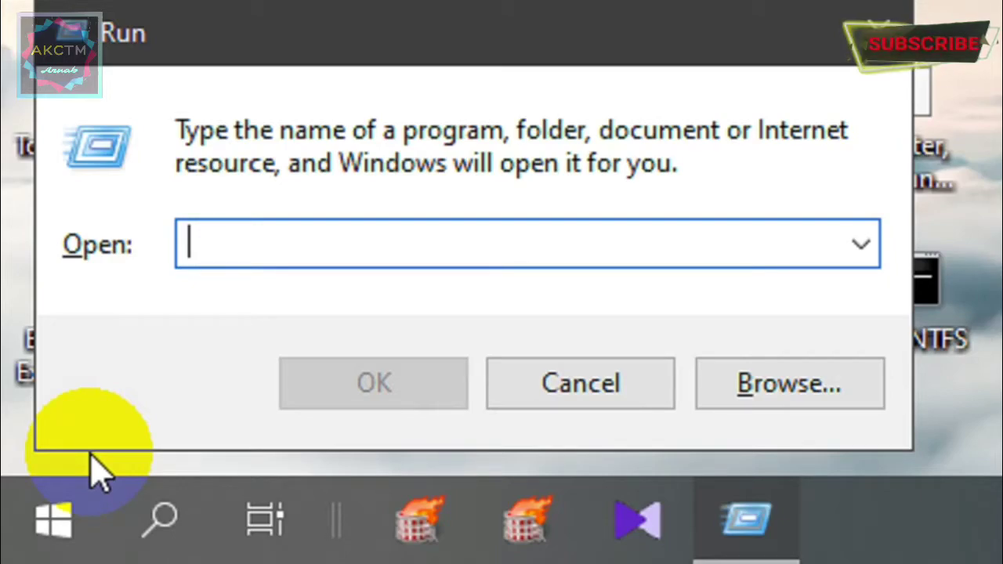
{"action": "type", "text": "compmg"}
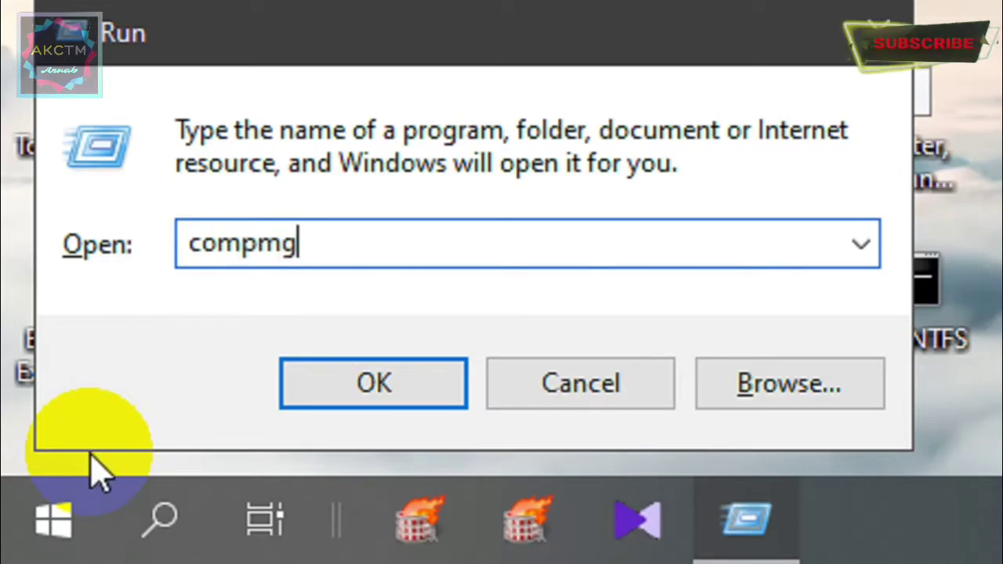
{"action": "type", "text": "mt.msc"}
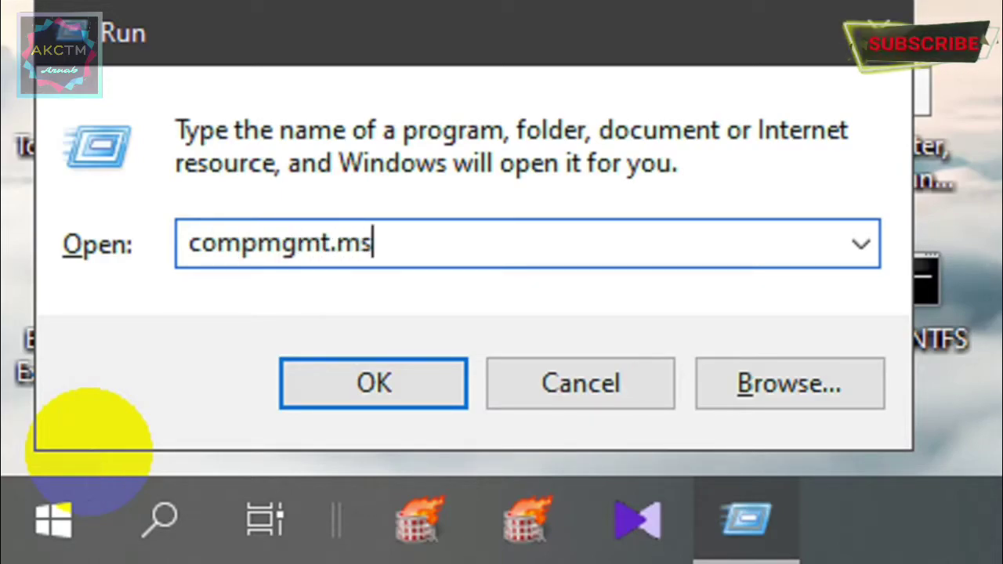
{"action": "key", "text": "Return"}
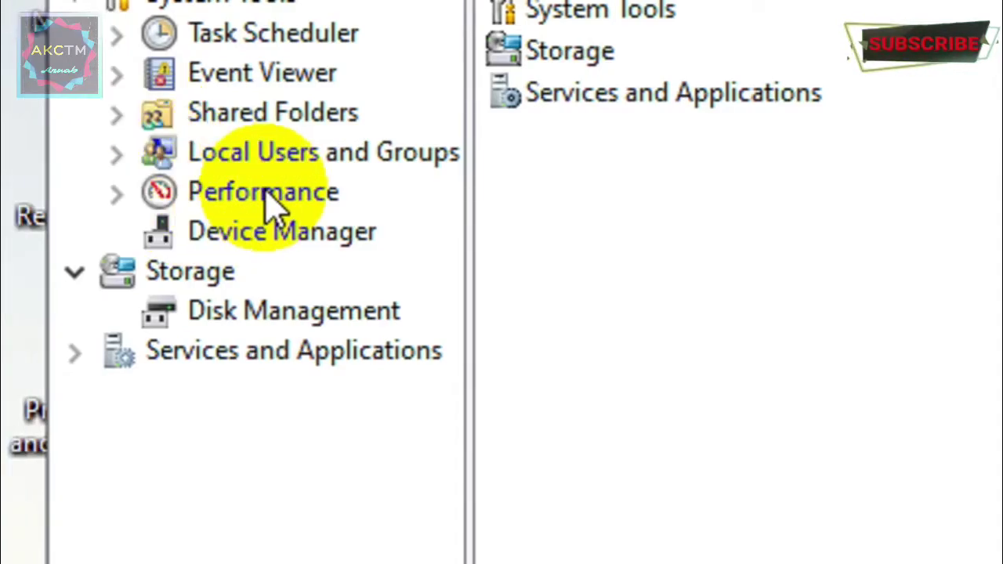
Check the user accounts in the Users folder of Local Users and Groups, and minimize the Computer Management window.
{"action": "left_click", "coordinate": [117, 152]}
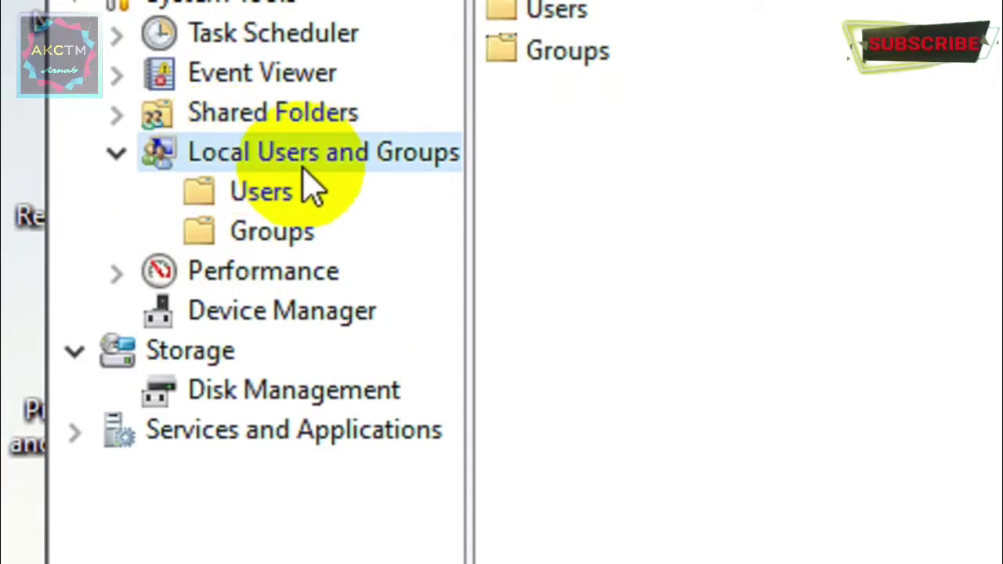
{"action": "left_click", "coordinate": [263, 193]}
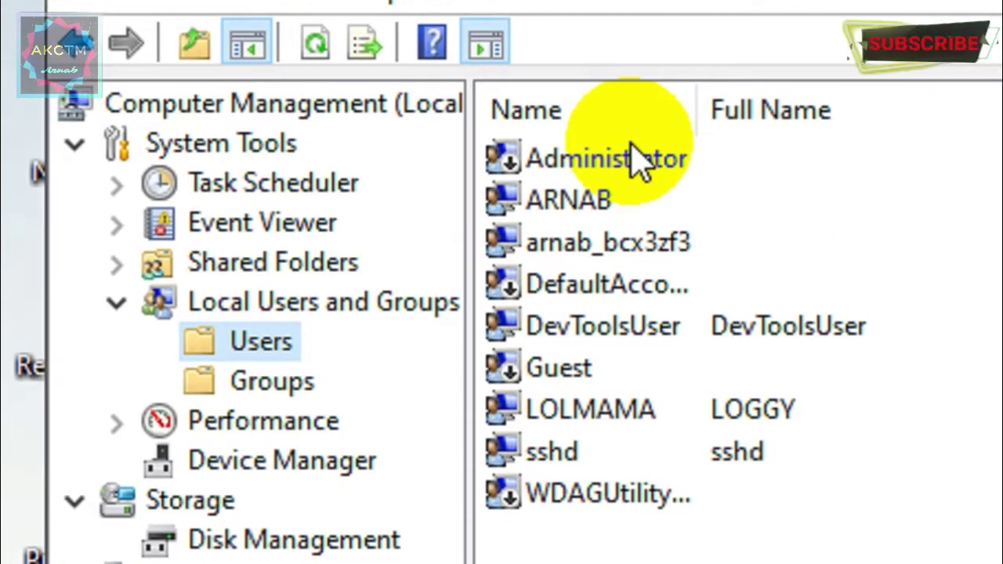
{"action": "left_click", "coordinate": [600, 226]}
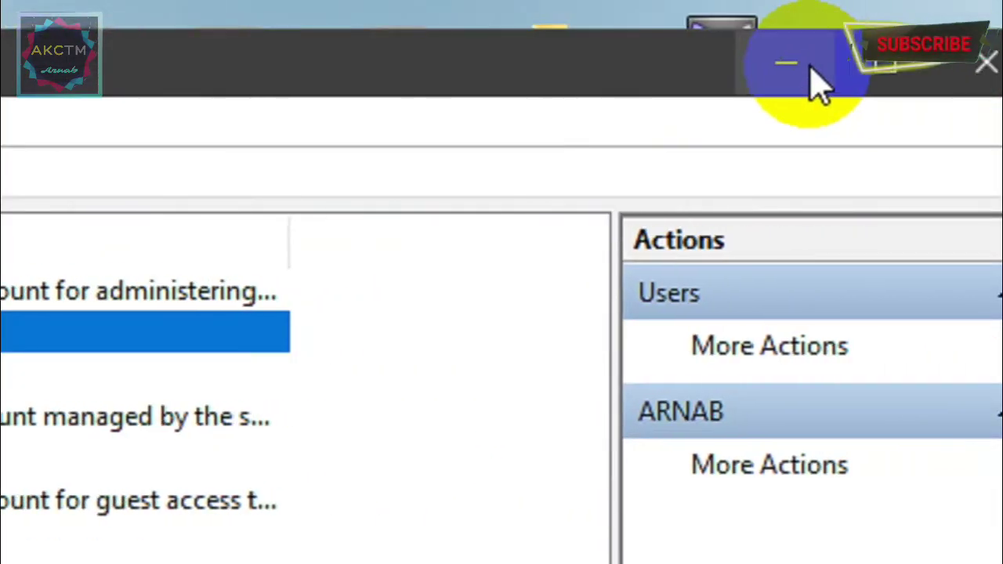
{"action": "left_click", "coordinate": [833, 85]}
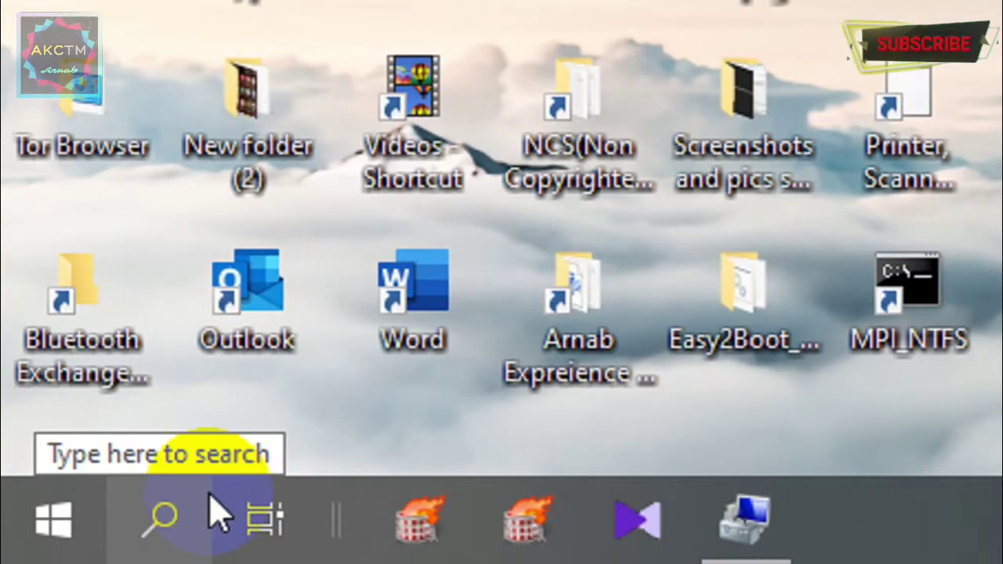
Open the Family & other users page of the Accounts settings in Windows Settings.
{"action": "key", "text": "super"}
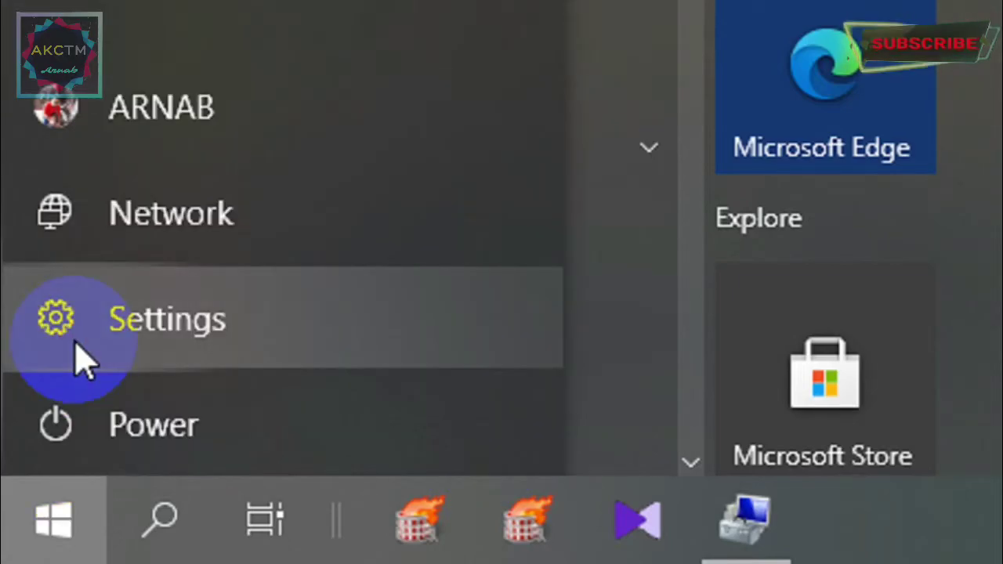
{"action": "left_click", "coordinate": [83, 362]}
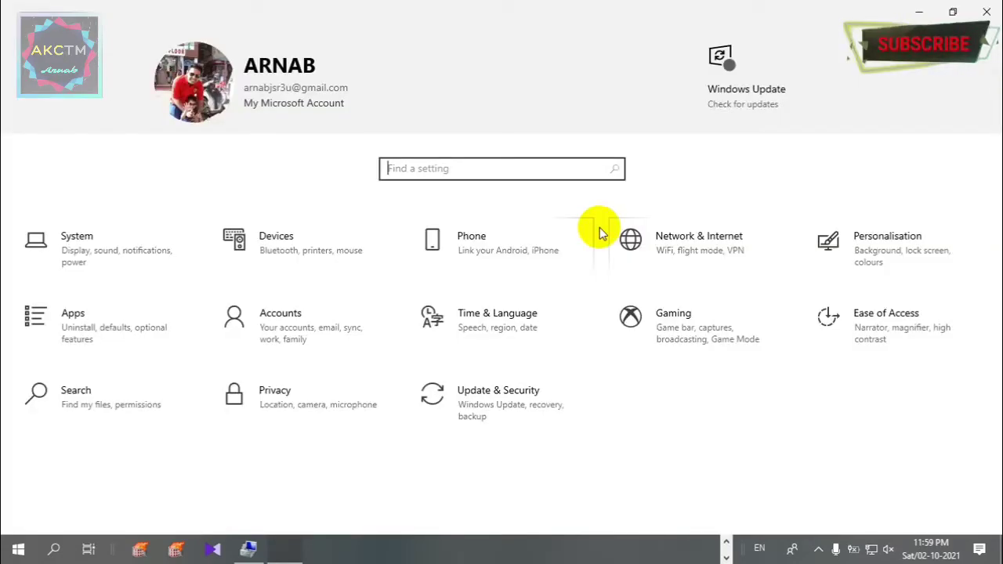
{"action": "left_click", "coordinate": [291, 332]}
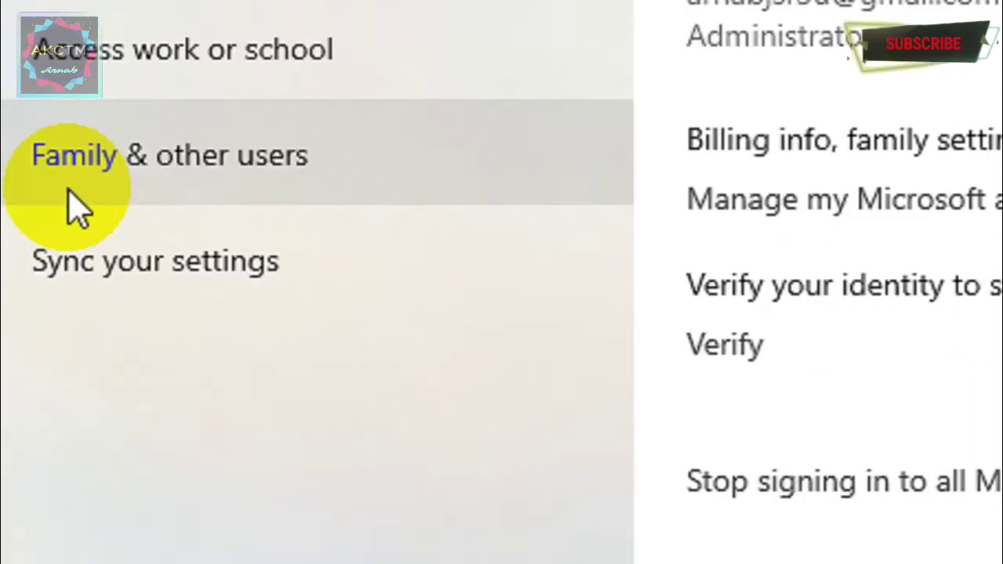
{"action": "left_click", "coordinate": [79, 205]}
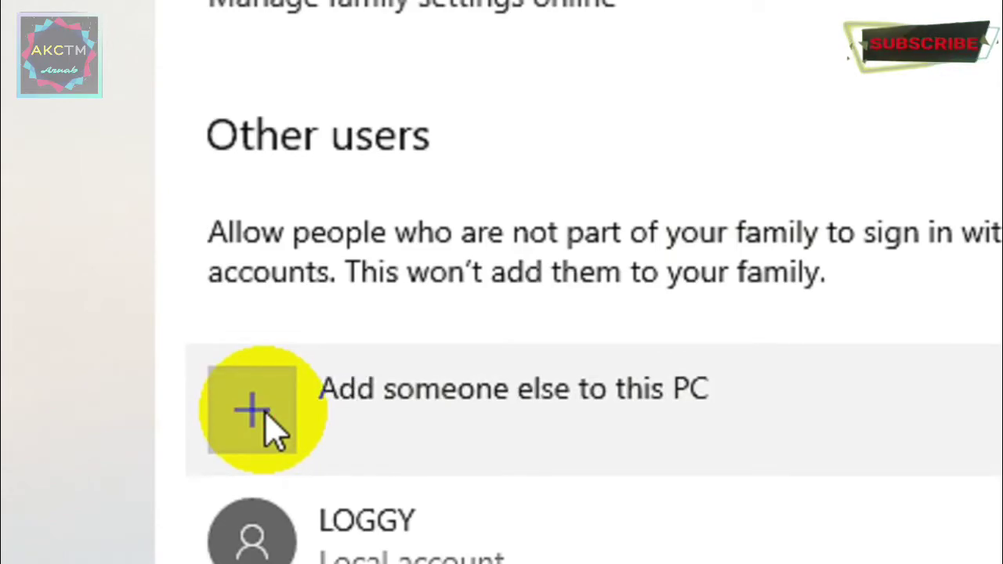
Start adding someone else to this PC, choosing the option for not having the person's sign-in information.
{"action": "left_click", "coordinate": [659, 389]}
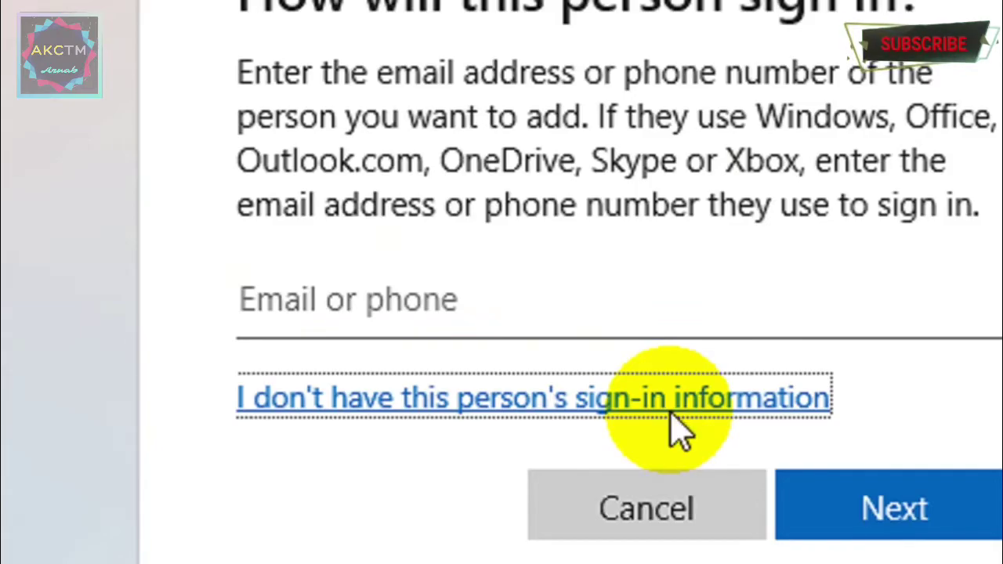
{"action": "left_click", "coordinate": [680, 429]}
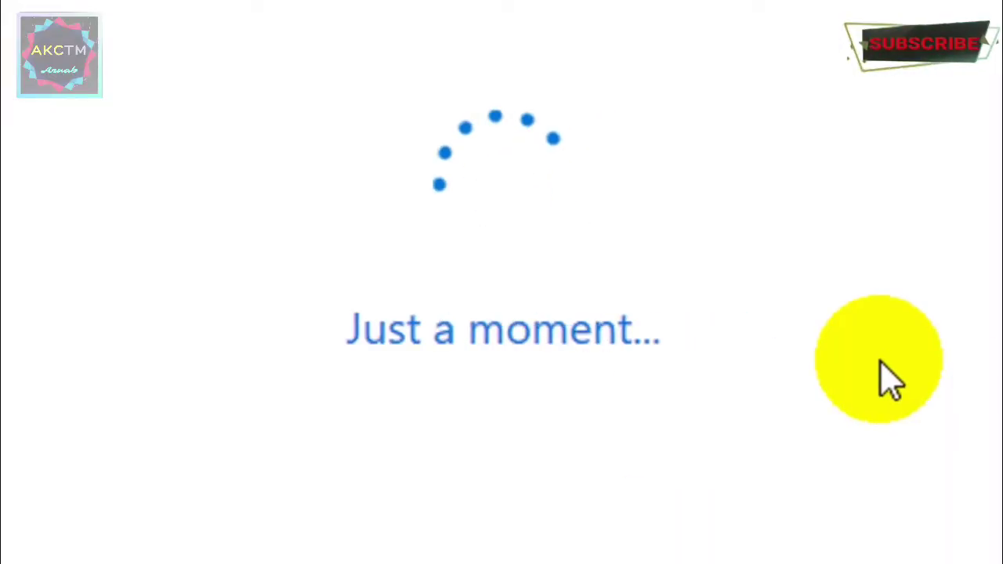